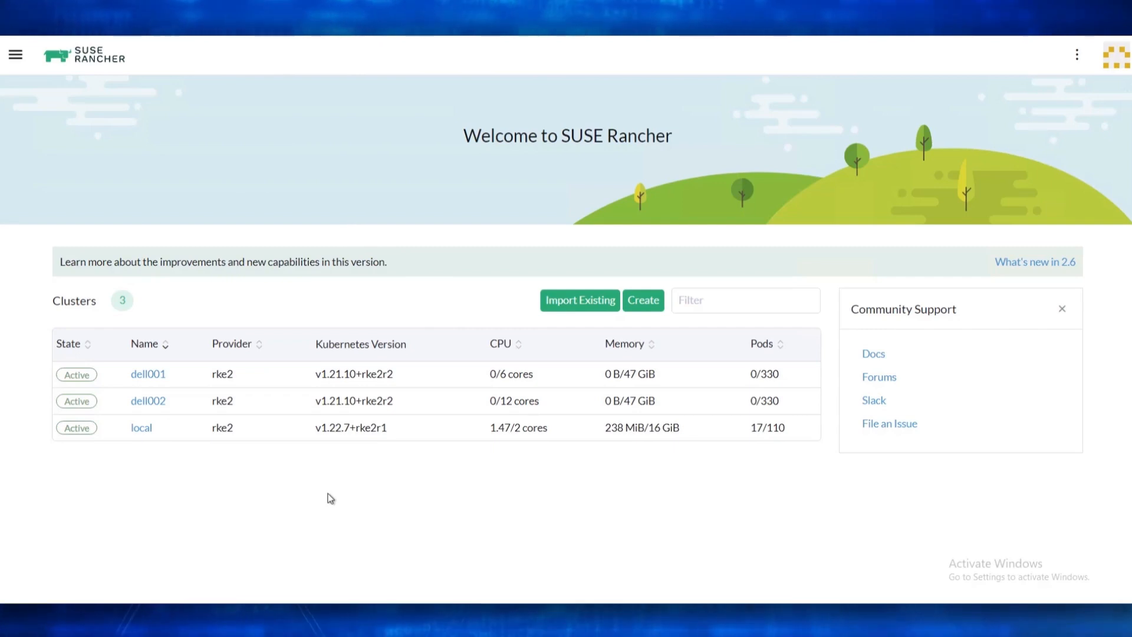
Open the dell002 cluster and review its nodes and storage classes, ending on the node list
left_click(140, 406)
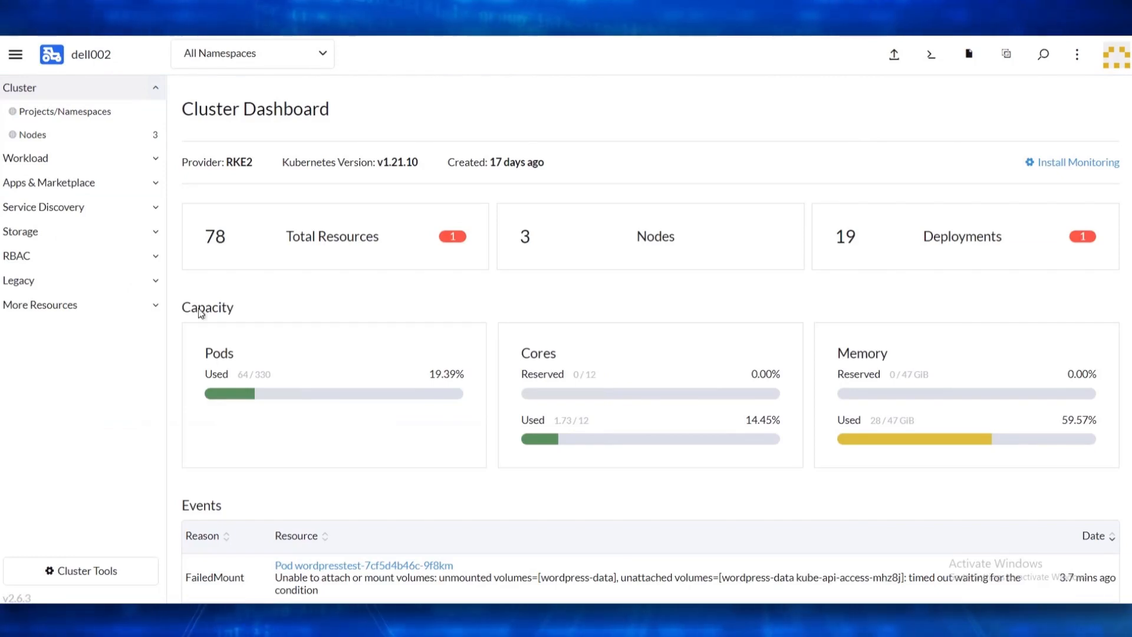
left_click(114, 140)
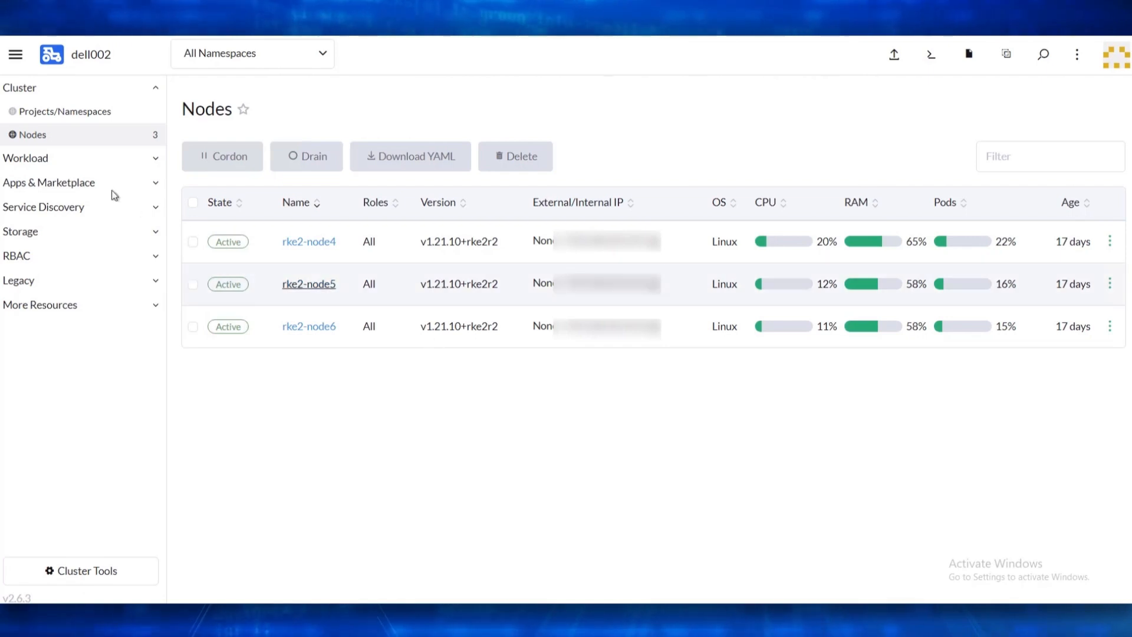
left_click(55, 236)
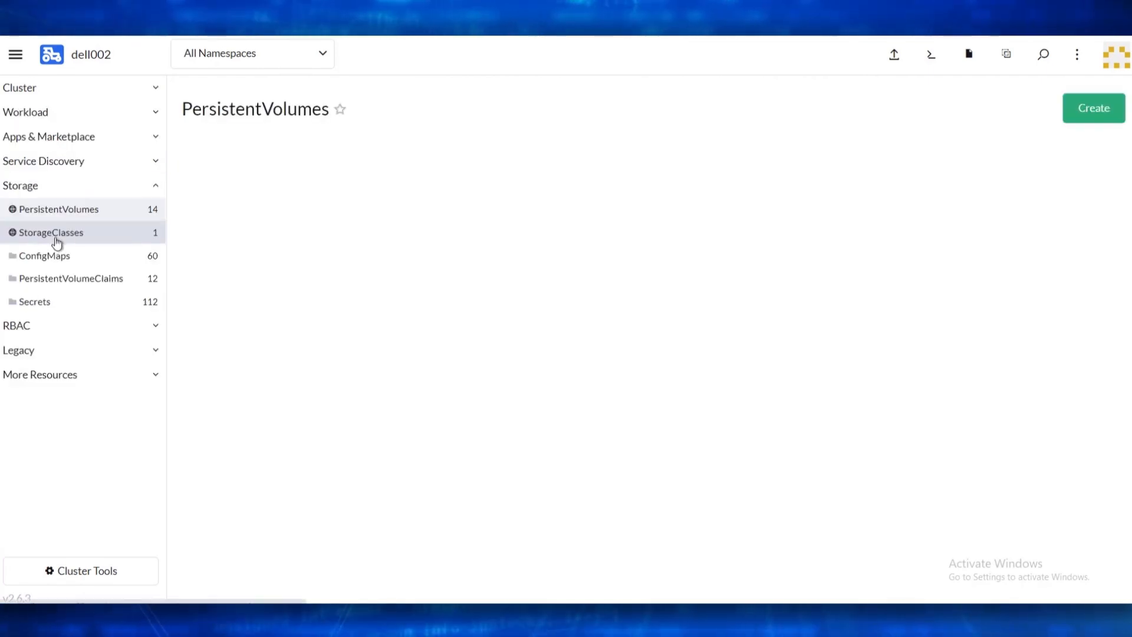
left_click(80, 235)
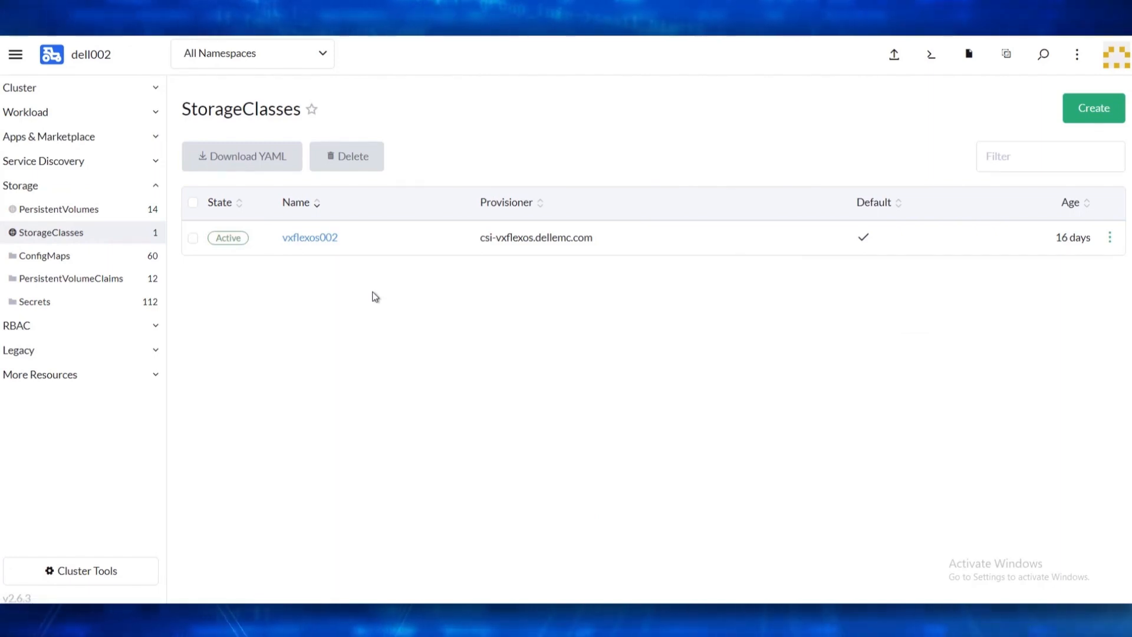
left_click(106, 94)
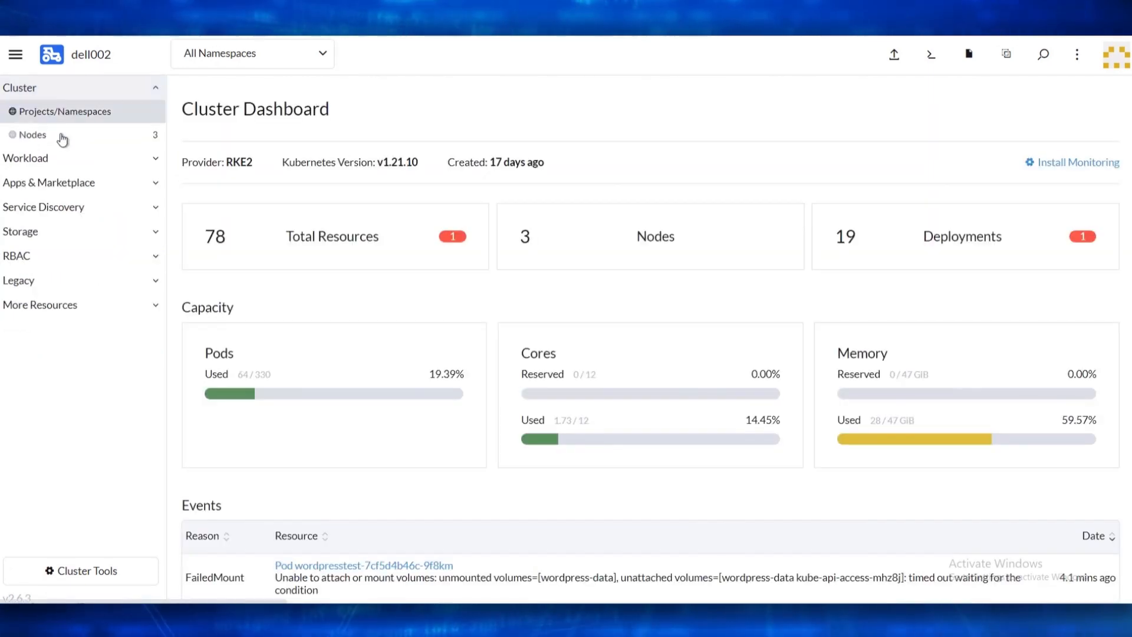
left_click(62, 138)
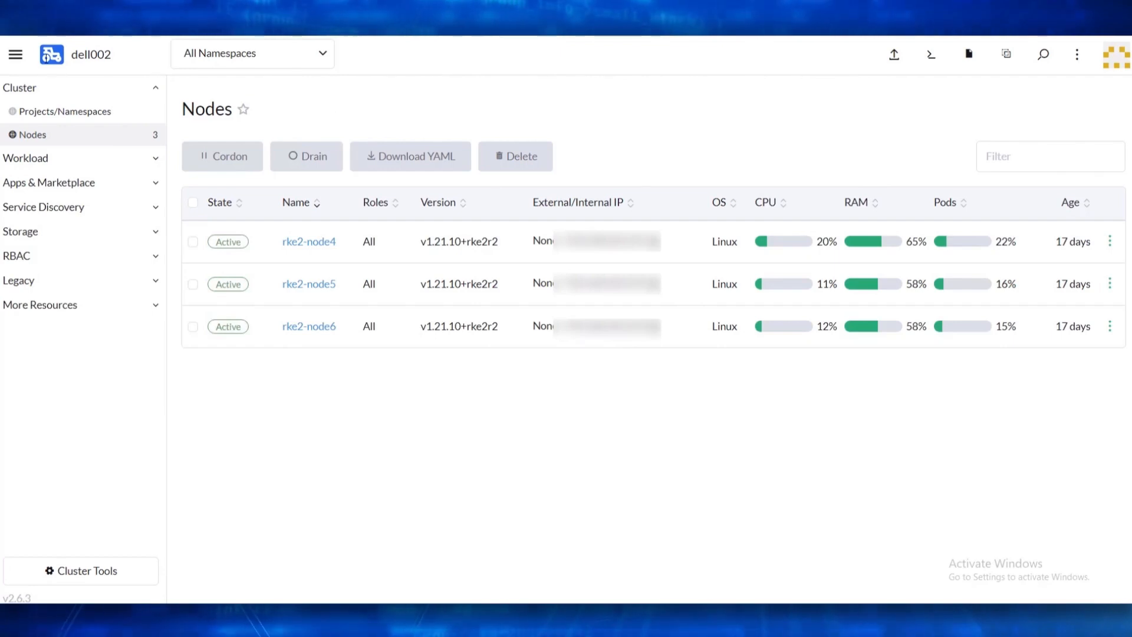
Open the dell002 cluster in Cluster Management and start editing its configuration
left_click(16, 55)
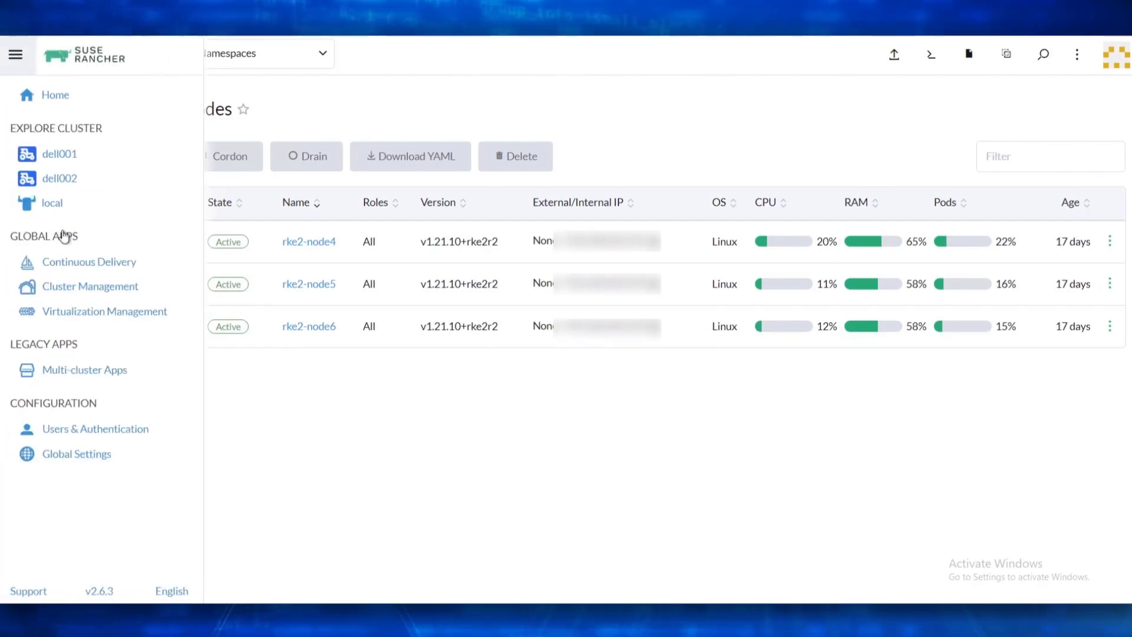
left_click(84, 289)
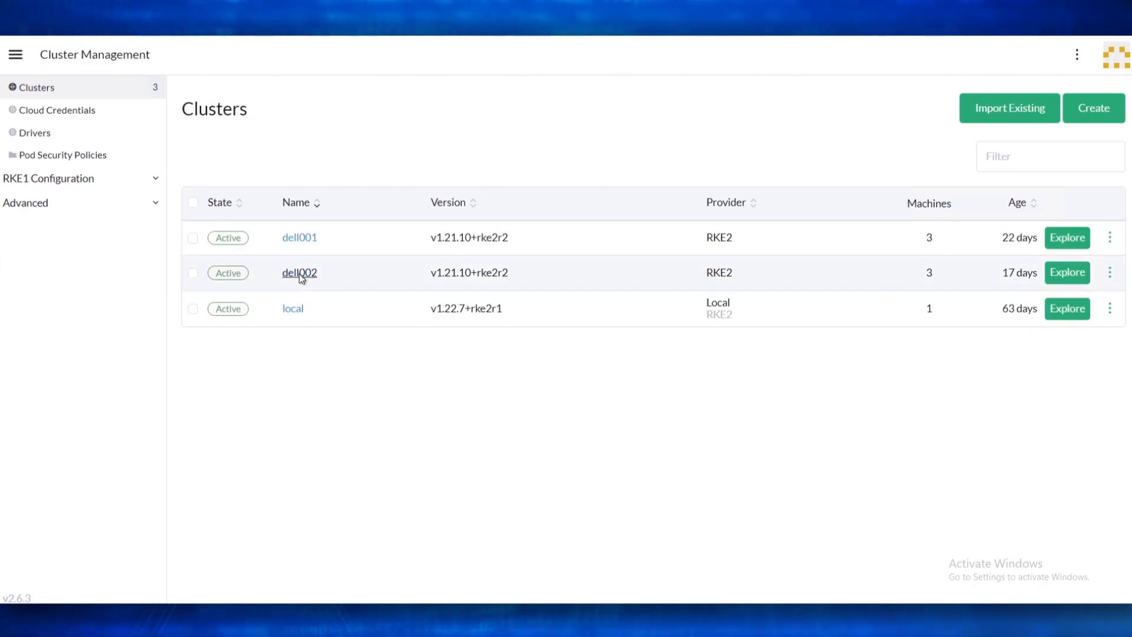
left_click(300, 273)
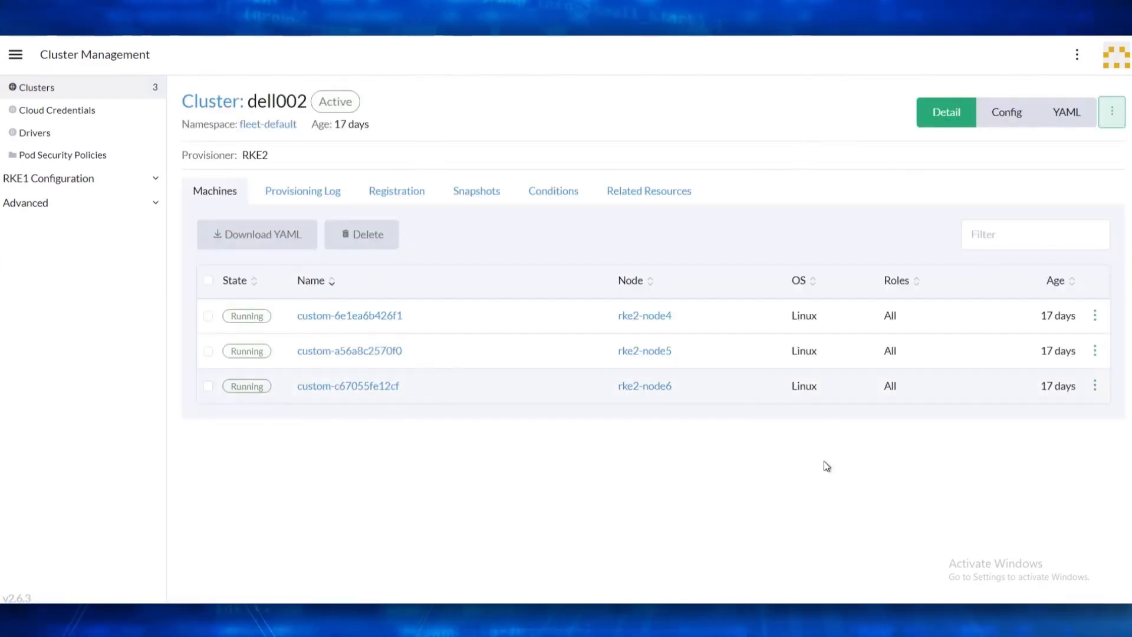
left_click(1113, 117)
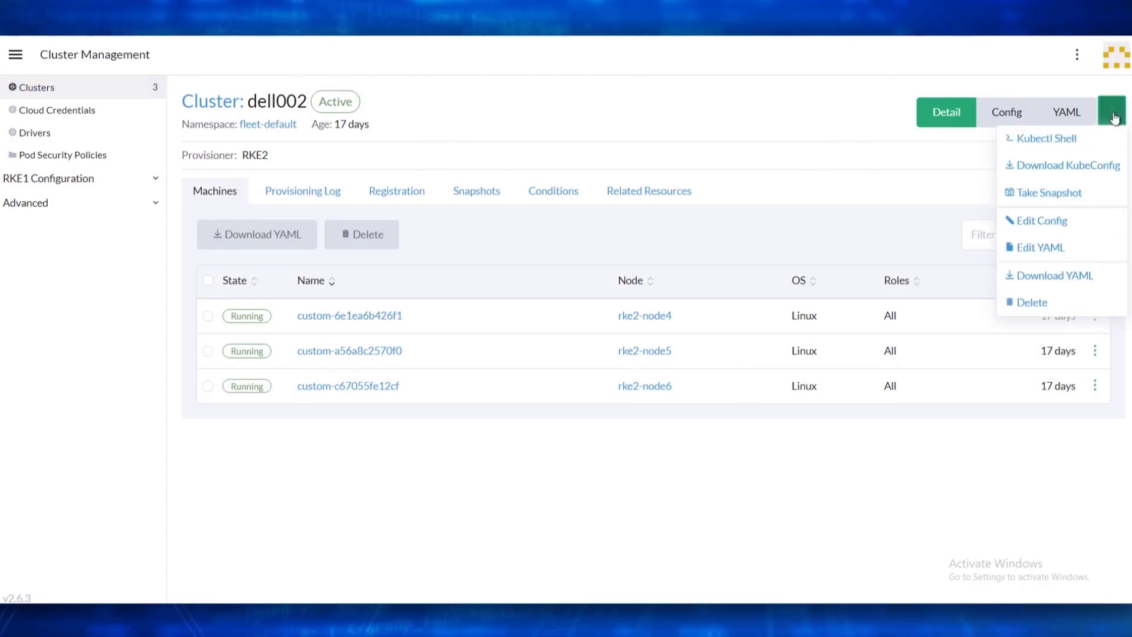
left_click(1077, 223)
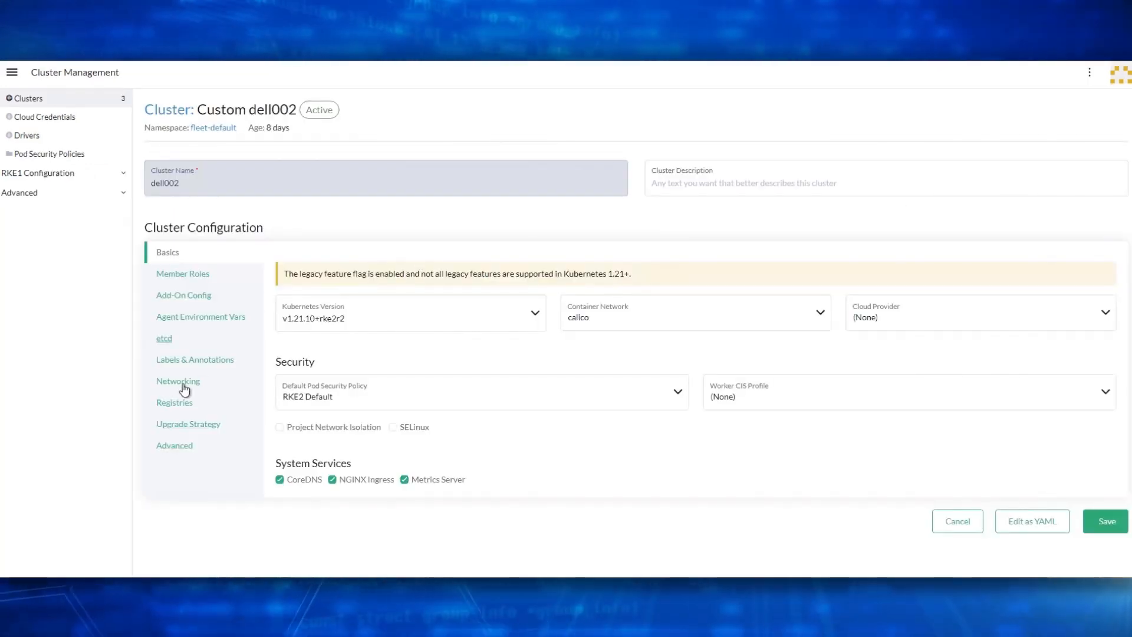
Check dell002's TLS alternate names and authorized endpoint in the networking configuration and save the cluster
left_click(182, 384)
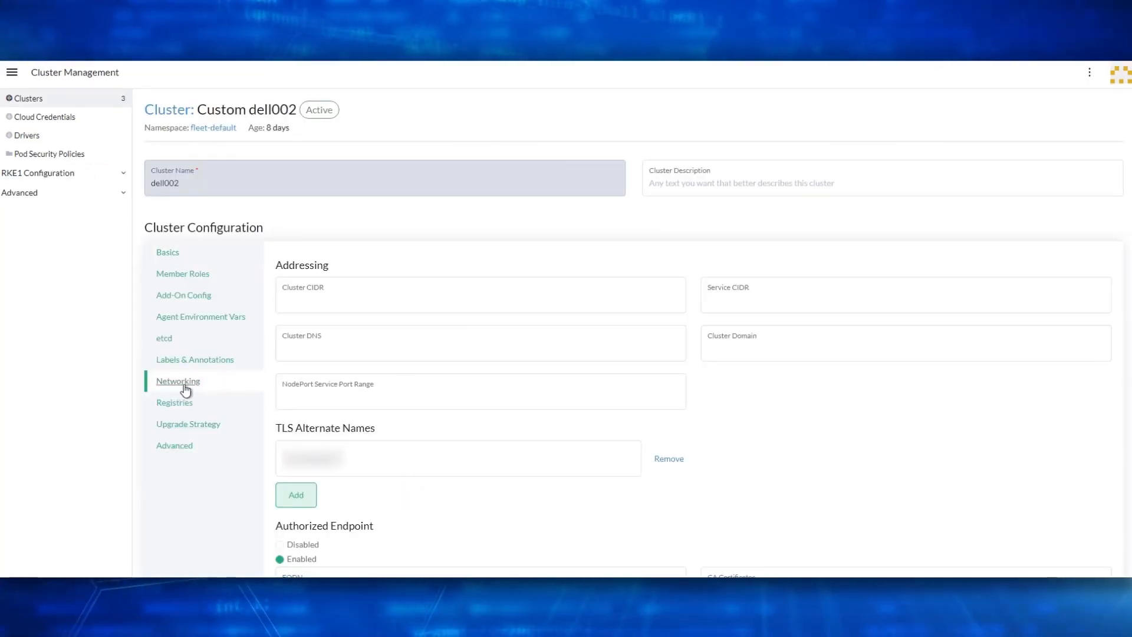
scroll(477, 396, "down", 1)
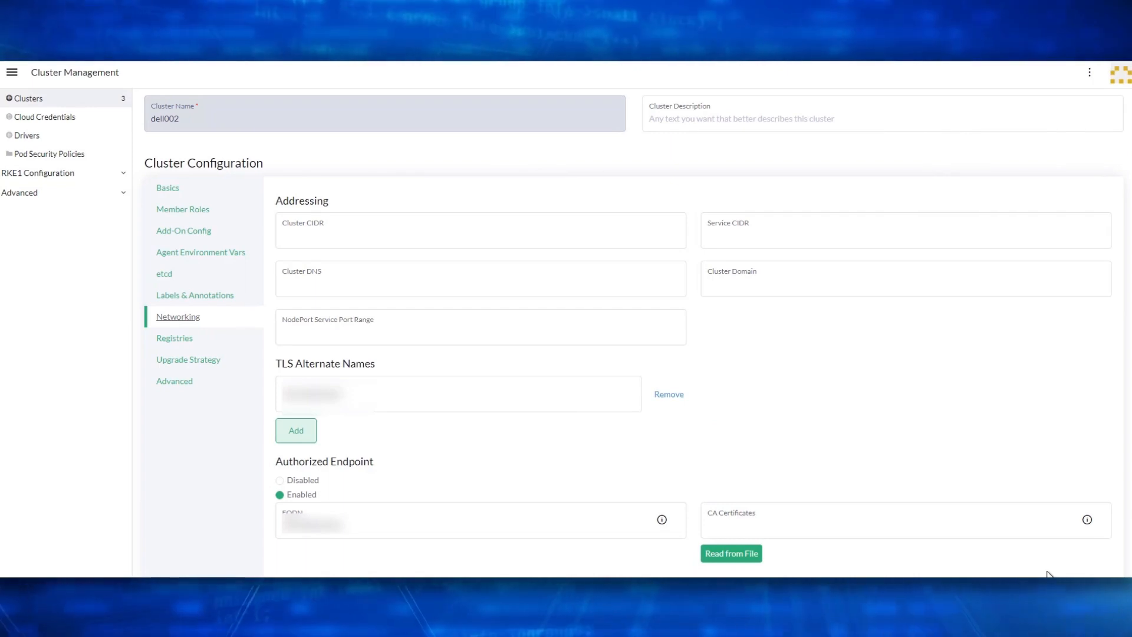
left_click(1099, 589)
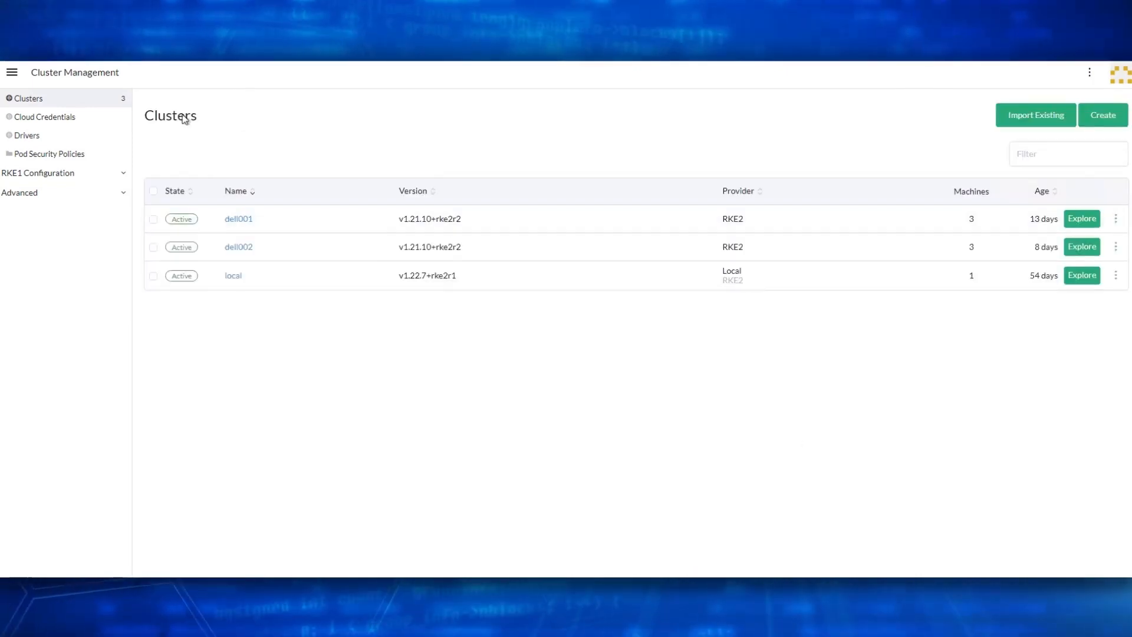
Open dell002 from the cluster list and go to its cluster dashboard
left_click(239, 247)
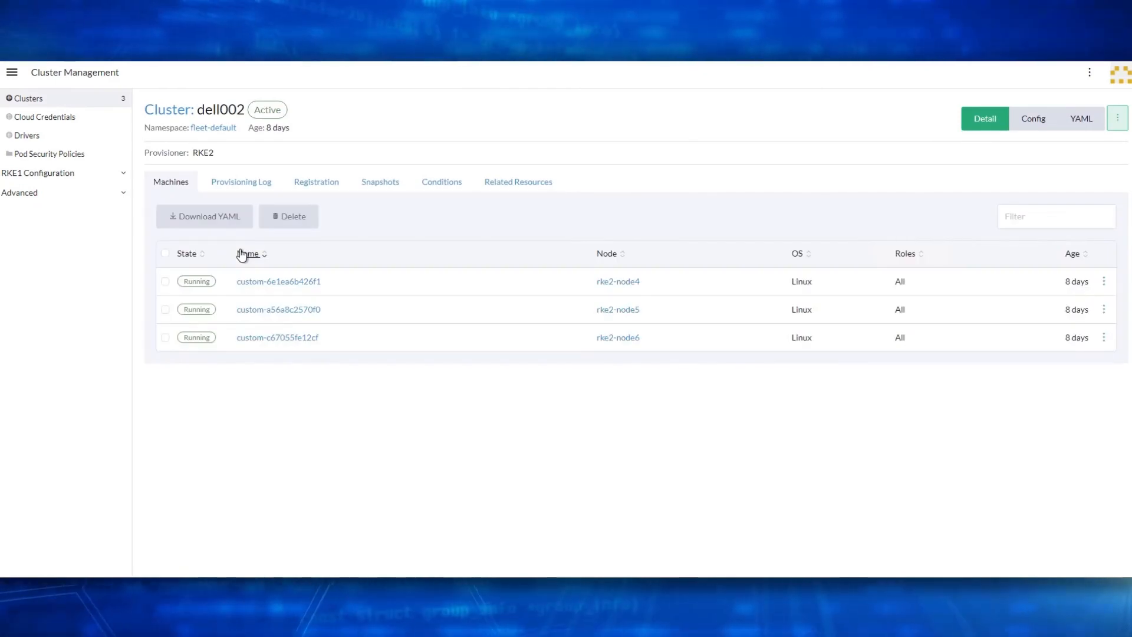
left_click(13, 76)
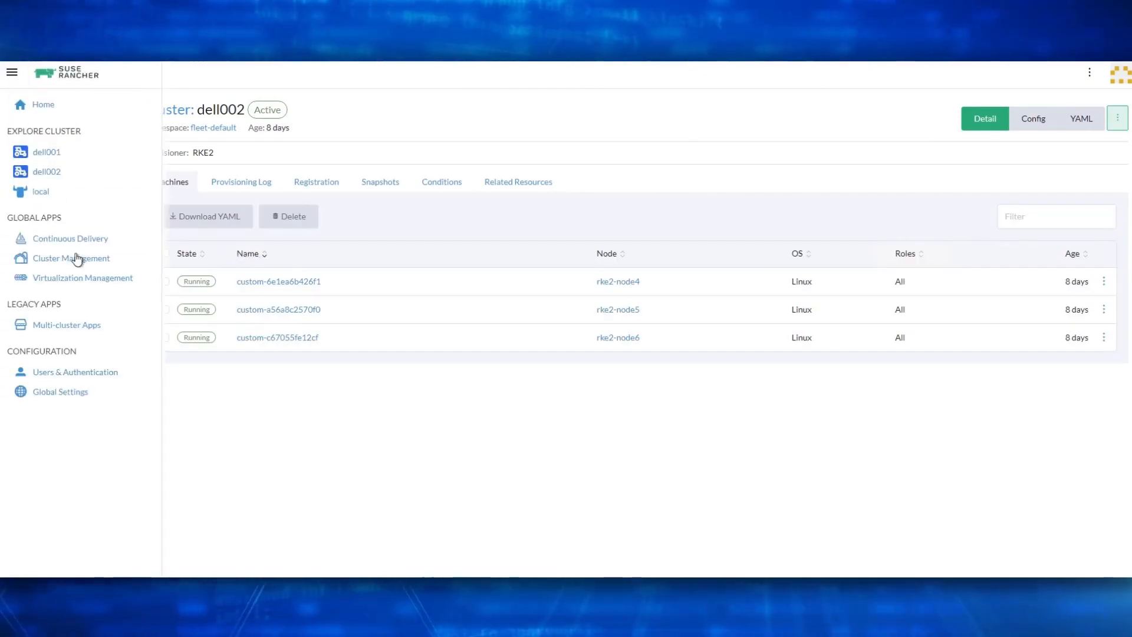
left_click(48, 172)
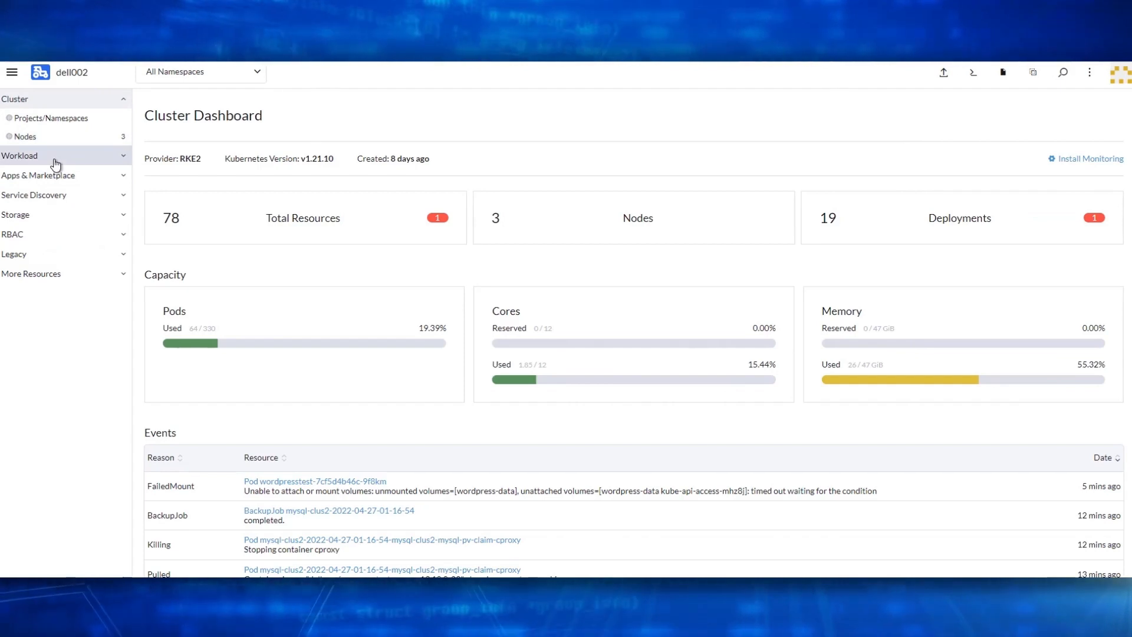
Filter the cluster's deployments by "mysql" and open wordpress-mysql in the mysql-clus2 namespace
left_click(56, 160)
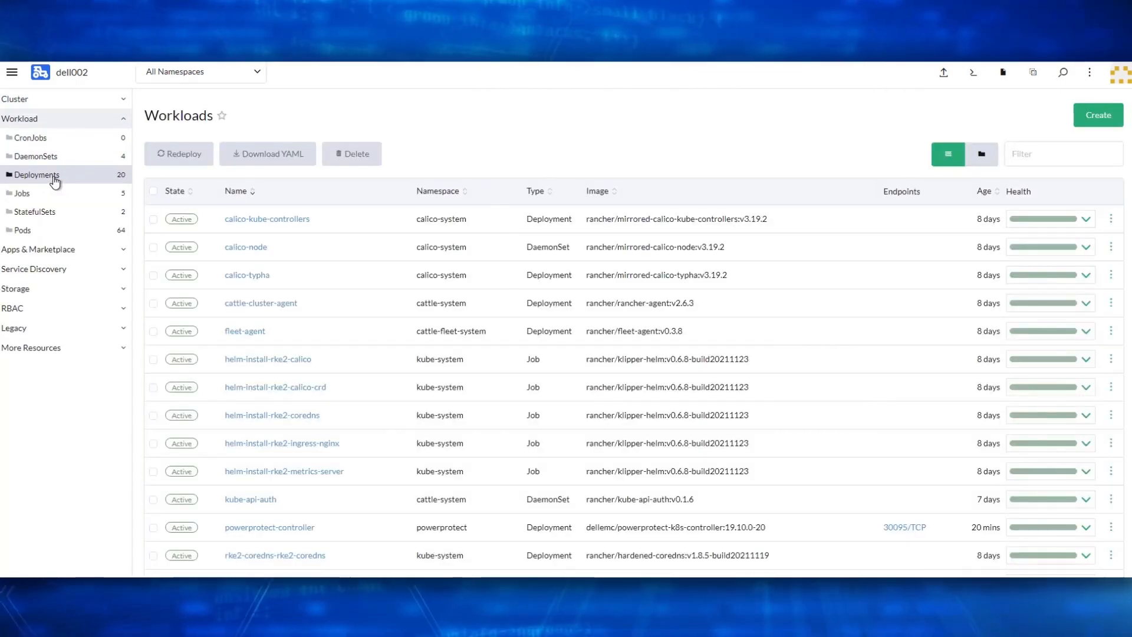
left_click(55, 181)
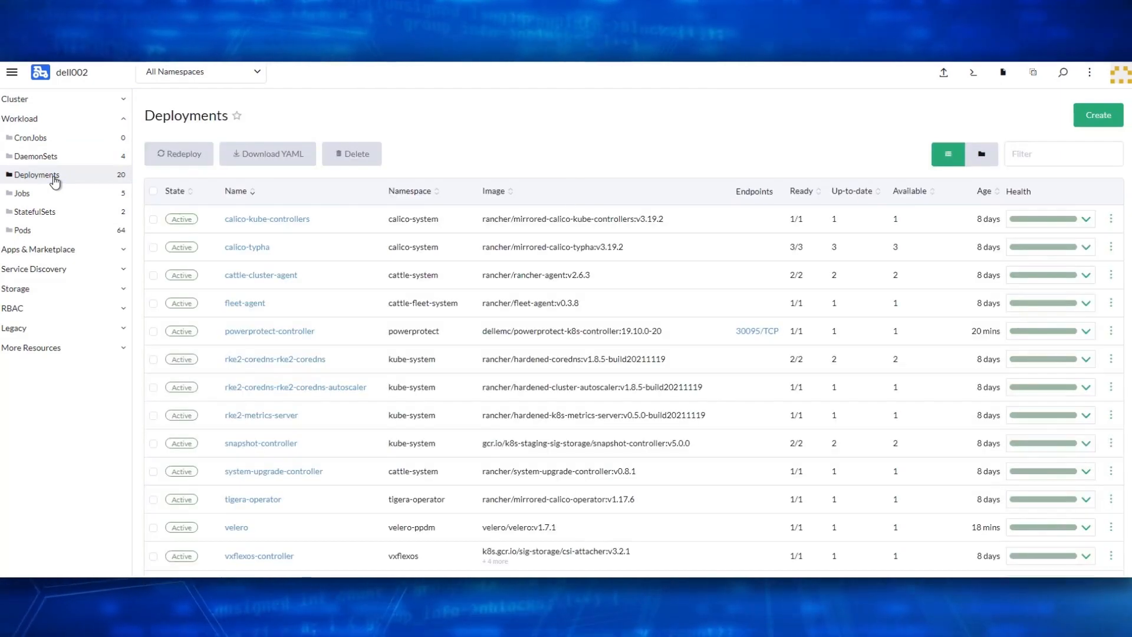
left_click(1030, 157)
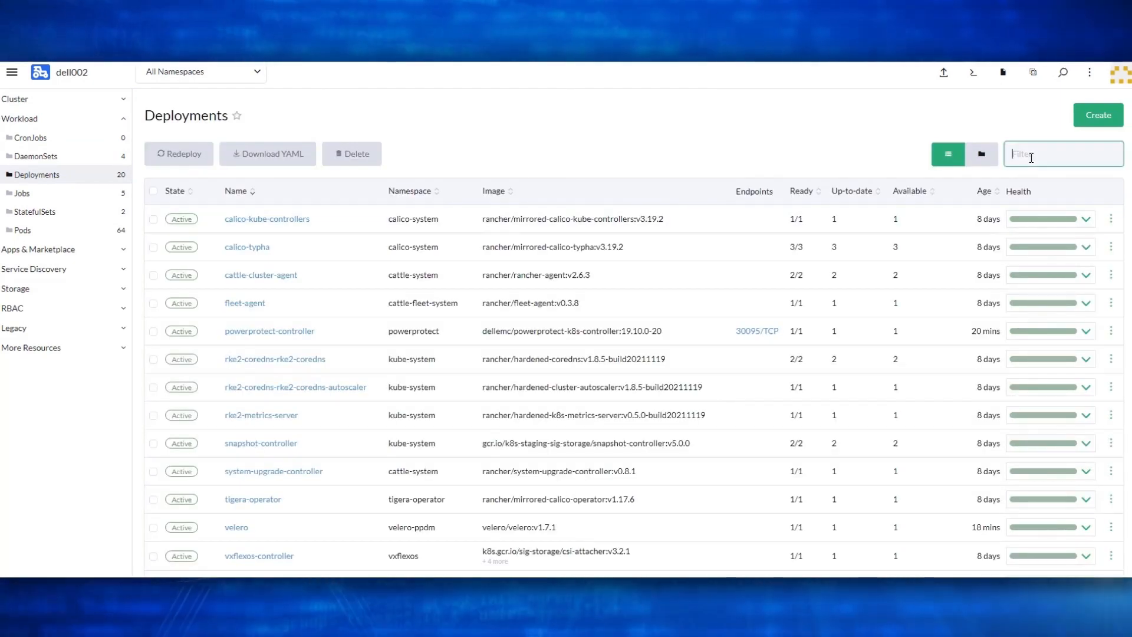
type("mysql")
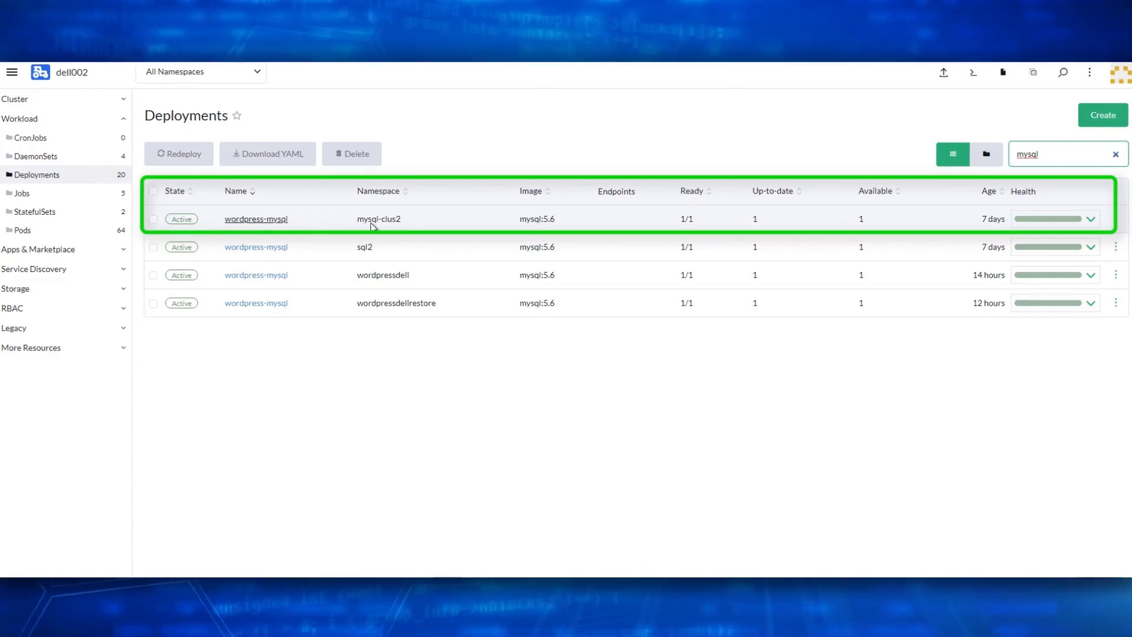
left_click(271, 220)
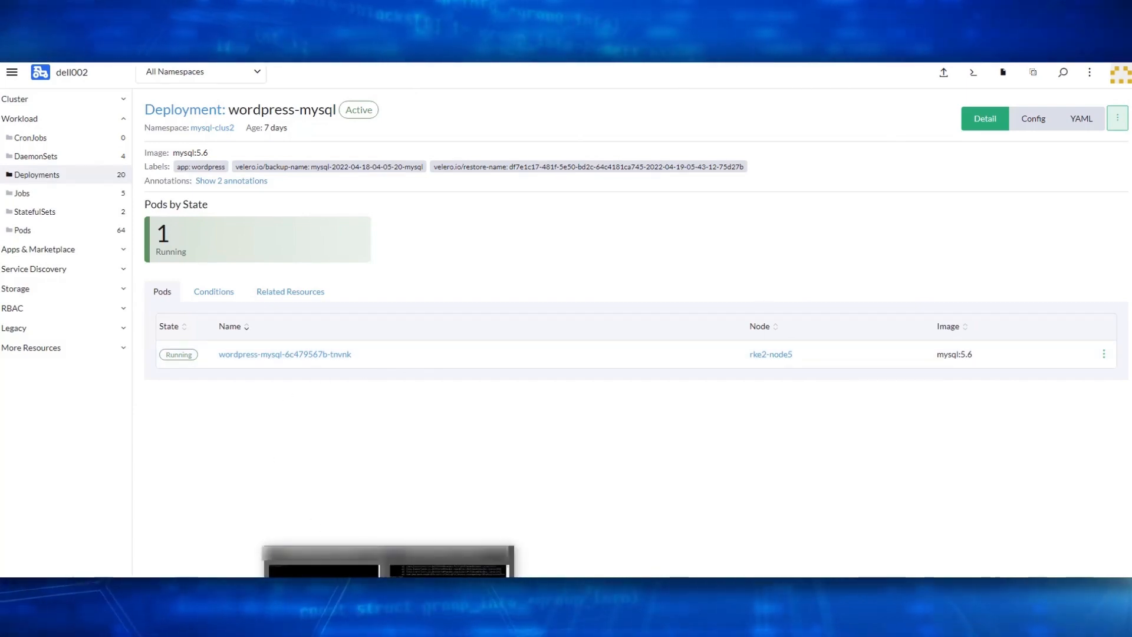
Switch to the rke2-rancher terminal and list the cluster nodes with "kubectl get nodes"
left_click(398, 563)
type("kubec")
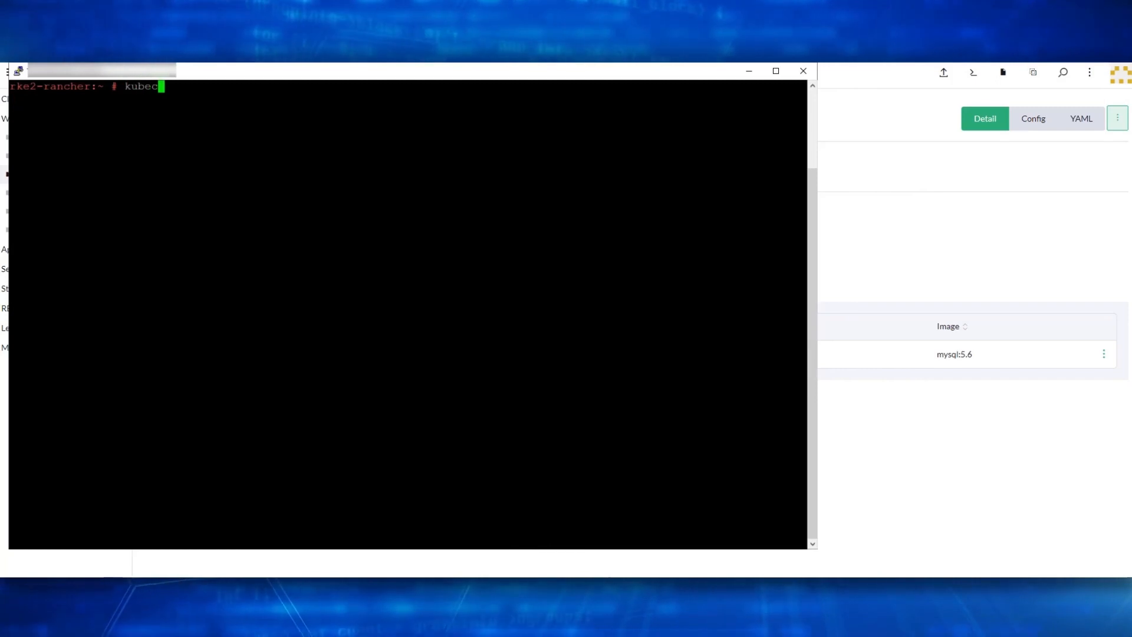
type("tl get nodes")
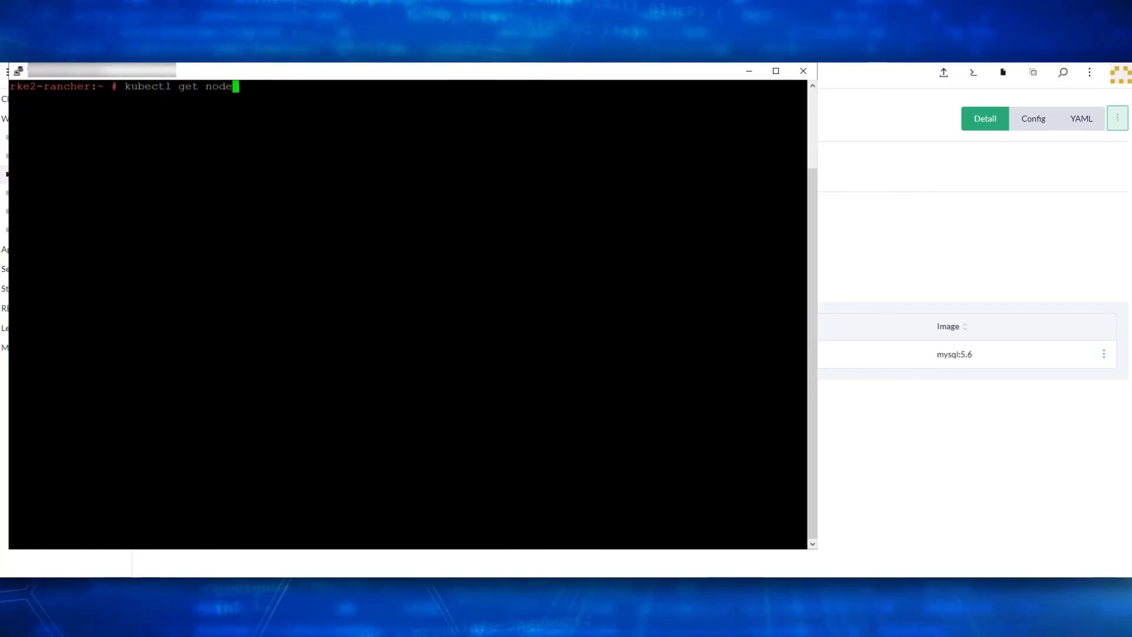
key("Return")
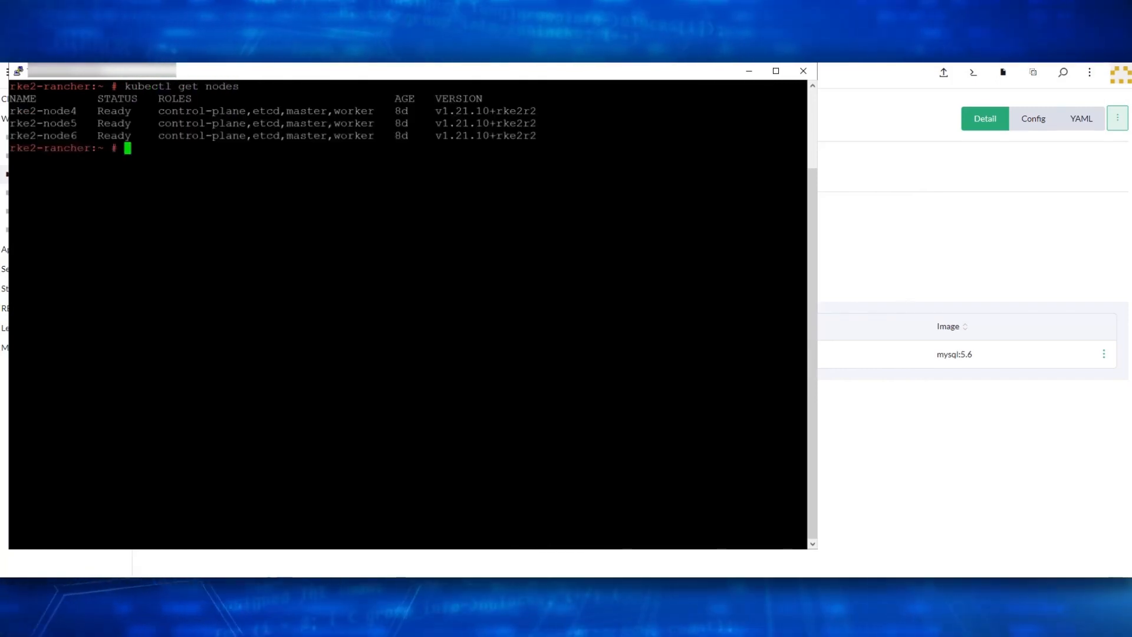
List the namespaces with "kubectl get ns" and copy the name mysql-clus2
type("kubectl get ")
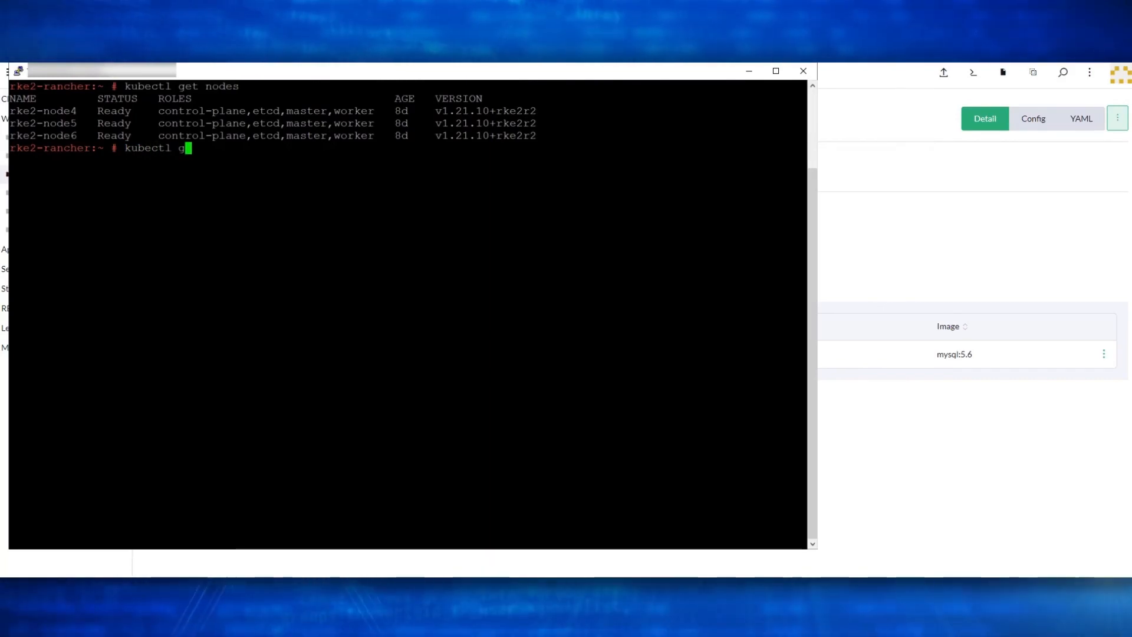
type("ns")
key("Return")
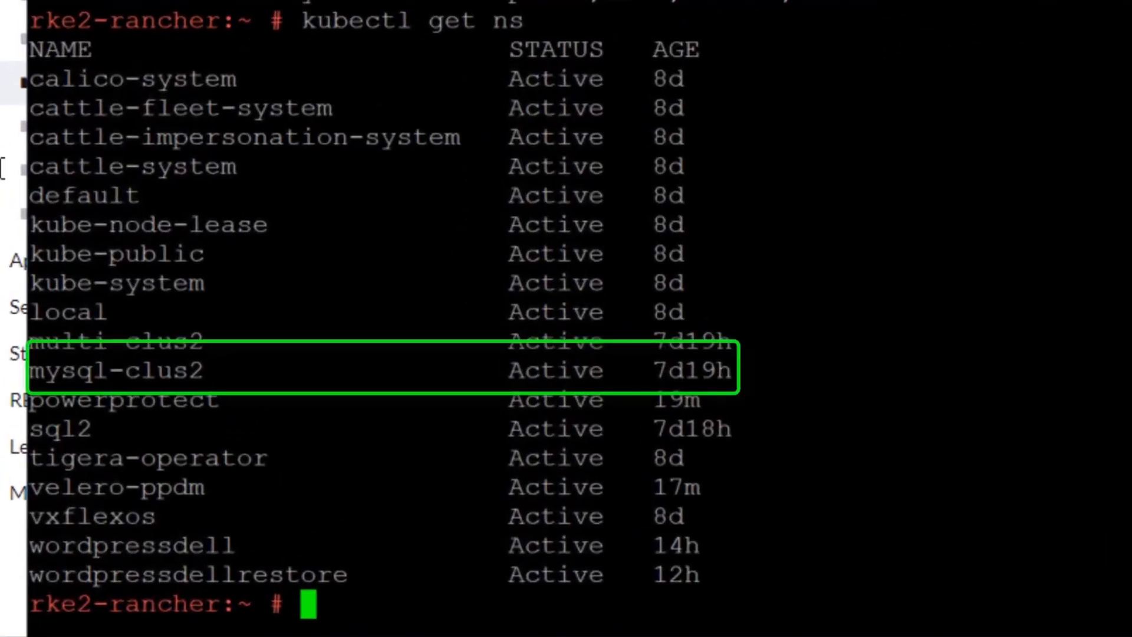
double_click(150, 371)
key("ctrl+c")
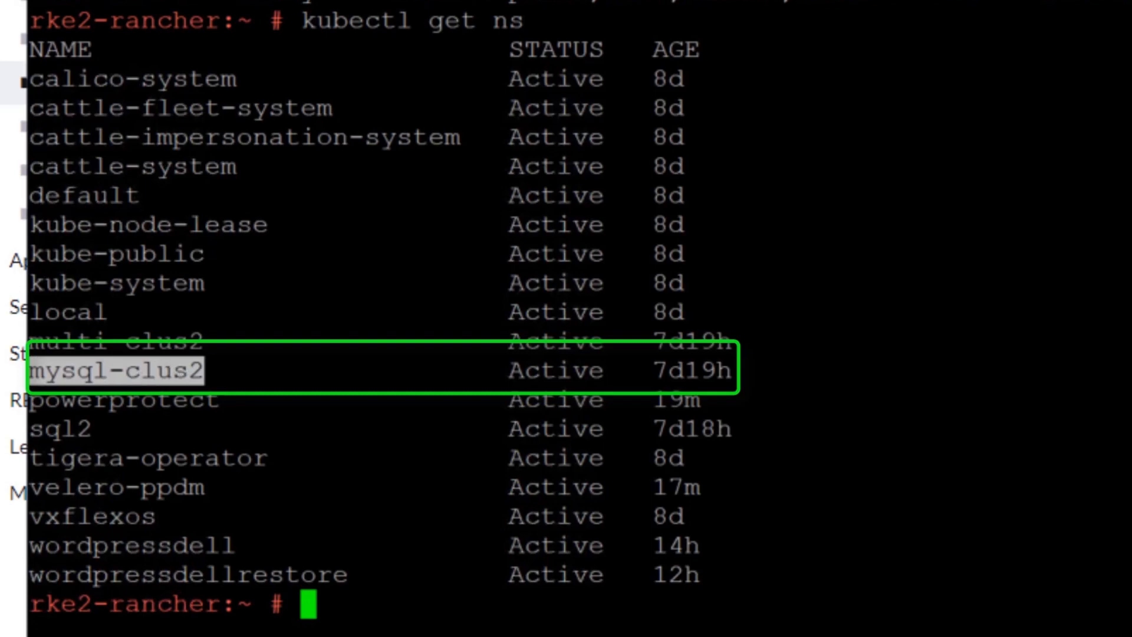
List the pods in the mysql-clus2 namespace with "kubectl get pod -n mysql-clus2"
type("kubectl get pod -")
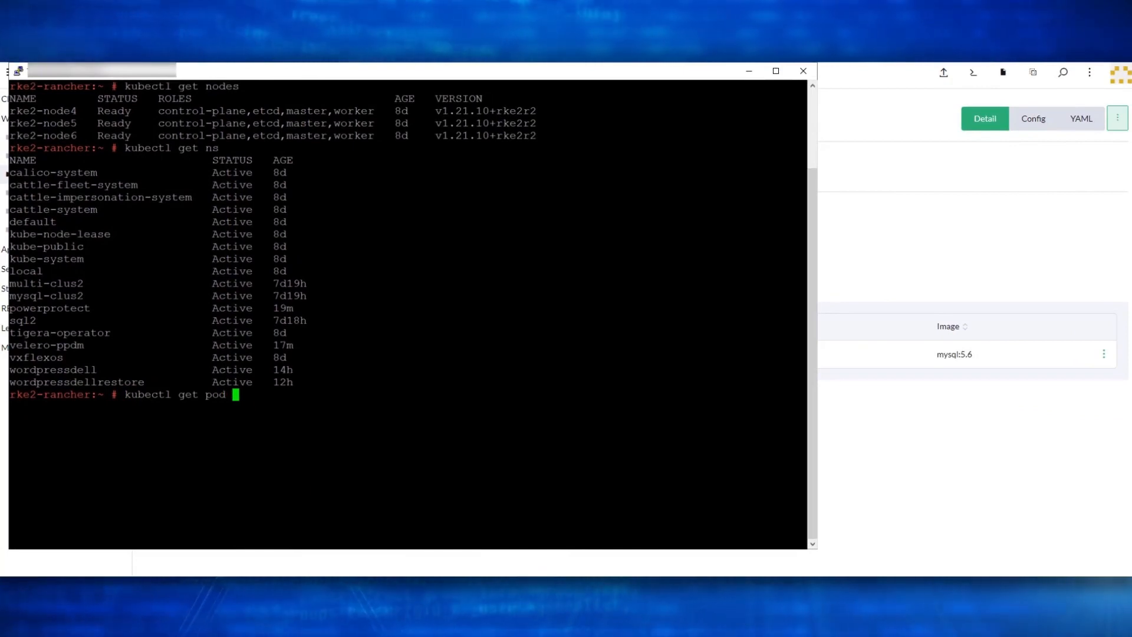
type("n")
double_click(46, 296)
right_click(46, 296)
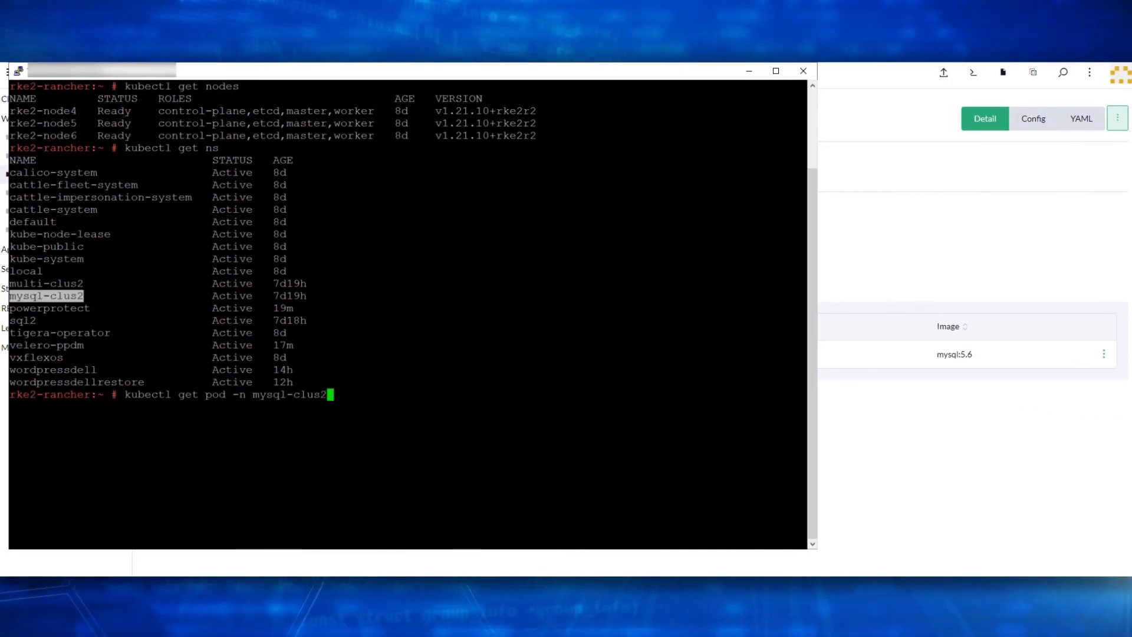
key("Return")
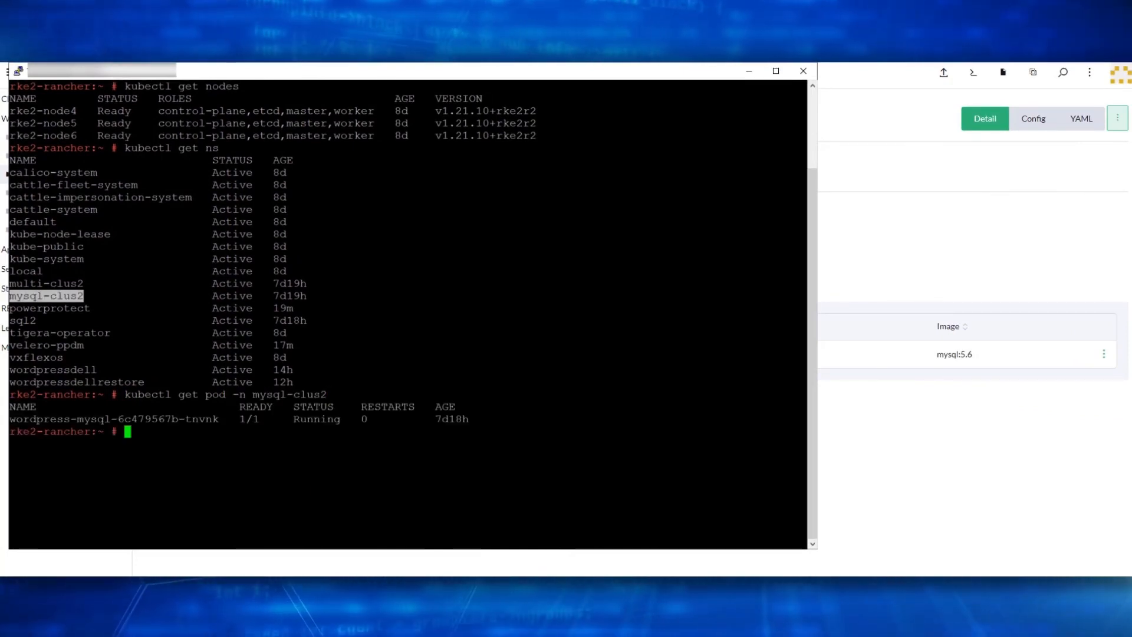
Open a bash shell in pod wordpress-mysql-6c479567b-tnvnk with kubectl exec and log in to MySQL as root with the account password
double_click(114, 419)
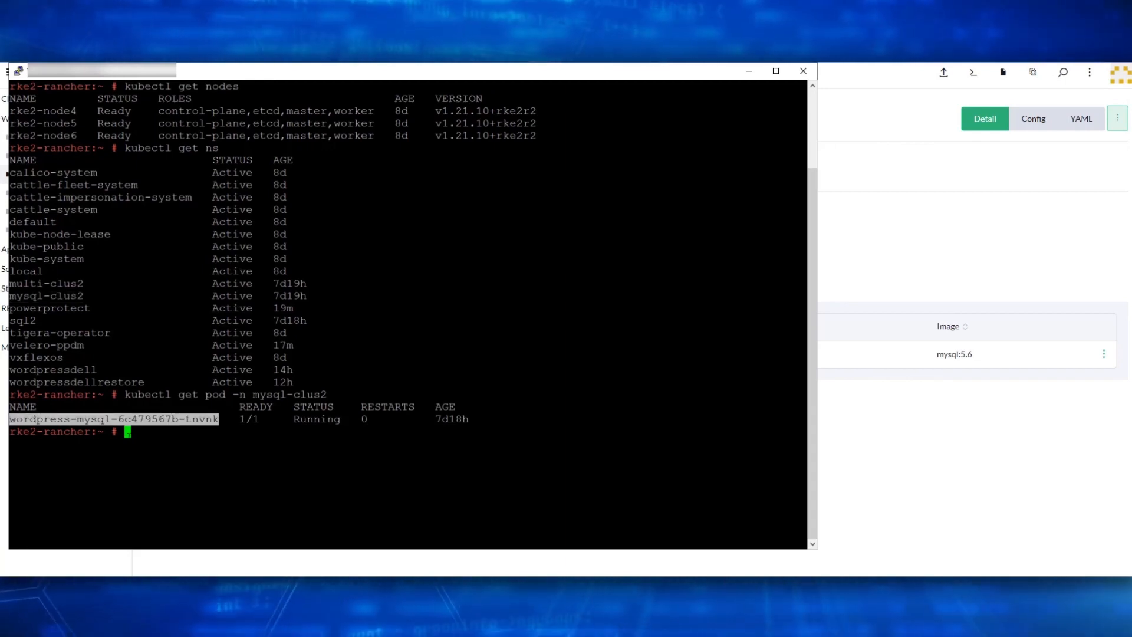
left_click(113, 419)
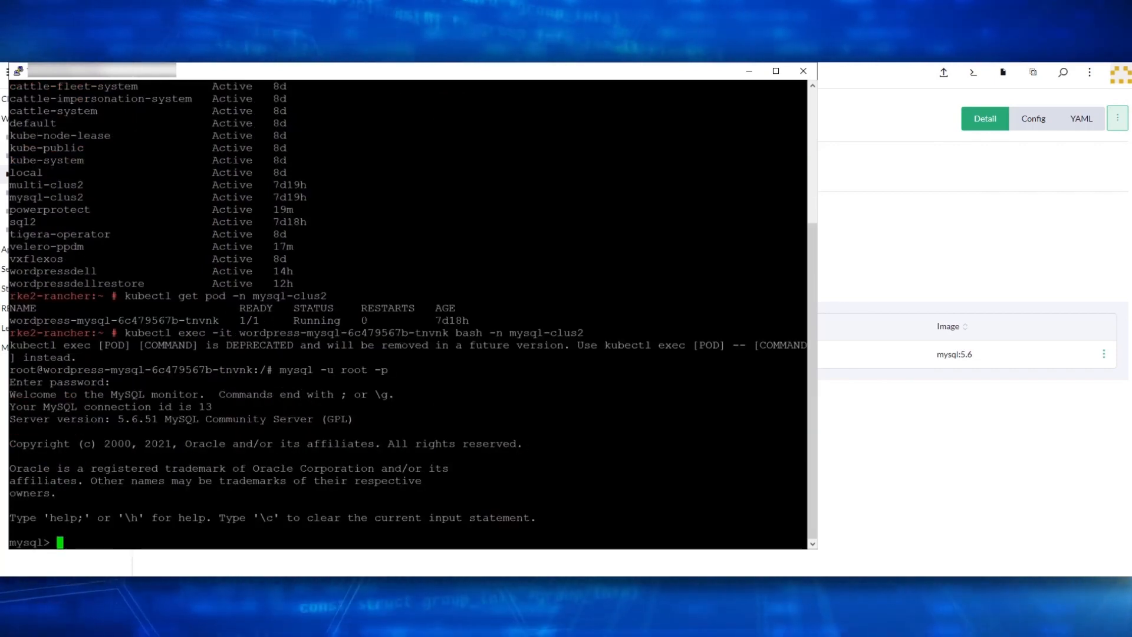
key("Return")
key("Return")
key("Return")
key("Return")
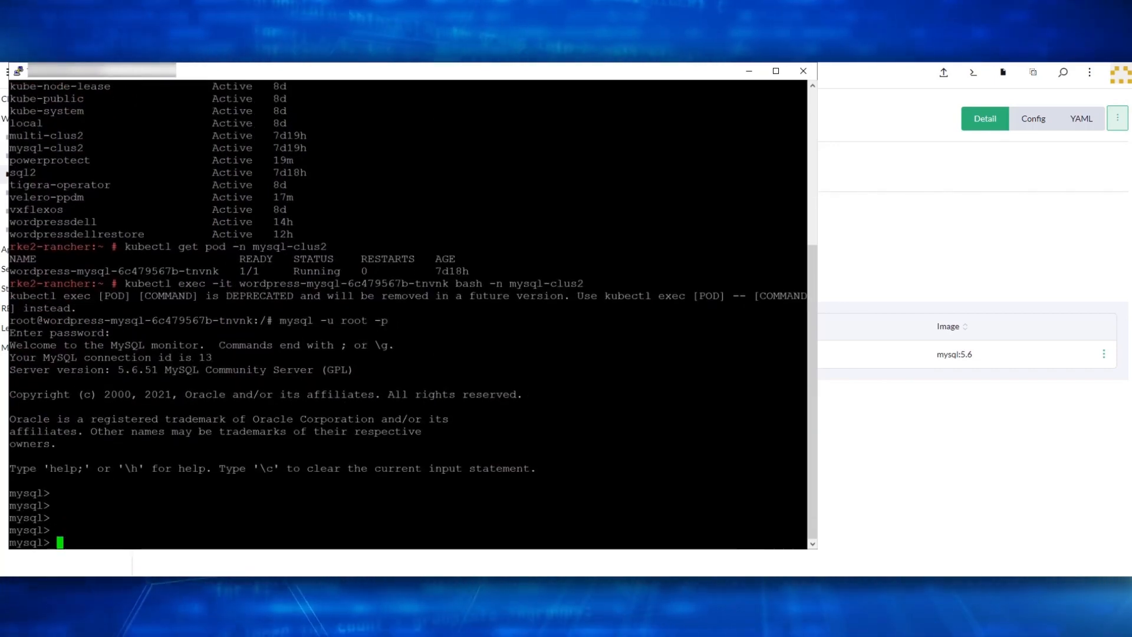
List the MySQL server's databases with "show databases;"
type("show databases;")
key("Return")
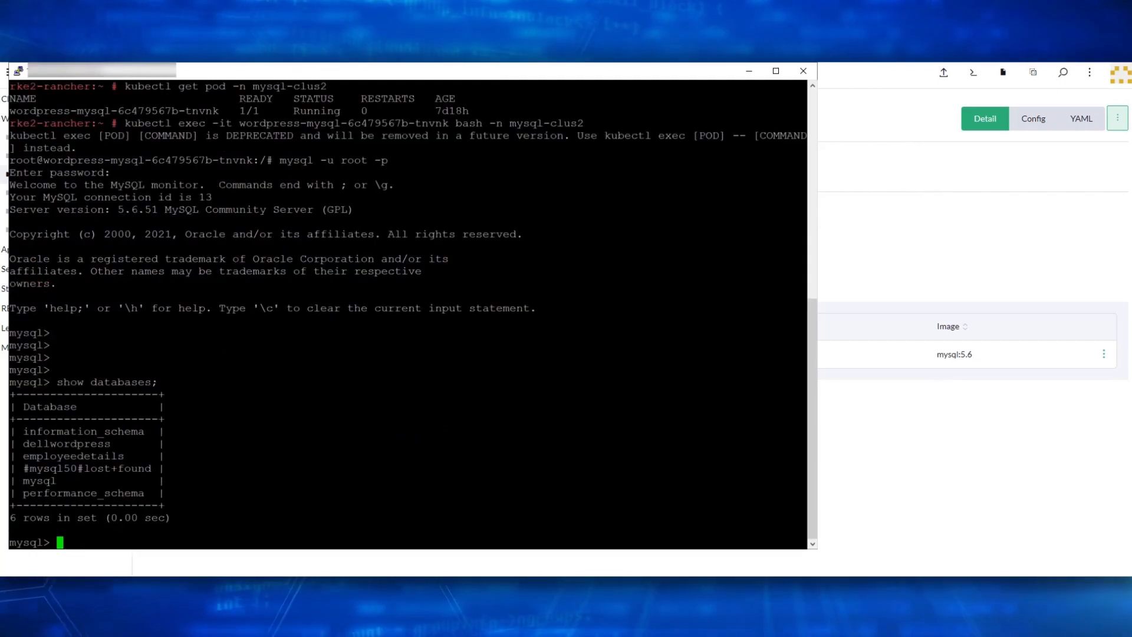
Switch MySQL to the employeedetails database and query all its rows with "SELECT * FROM employeedetails;"
double_click(73, 456)
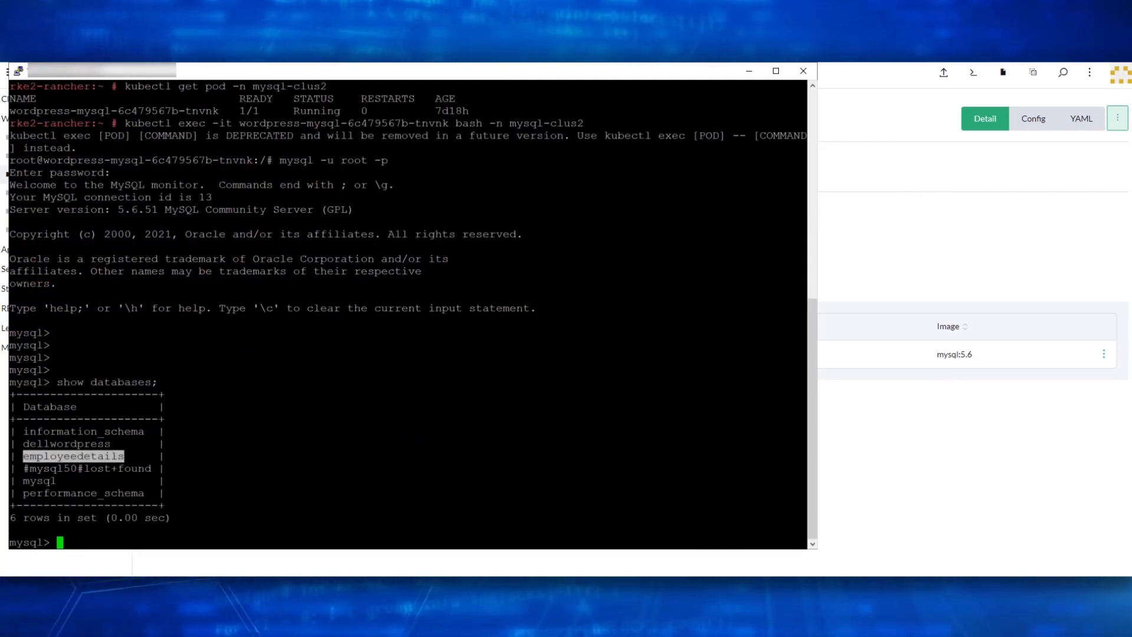
type("use")
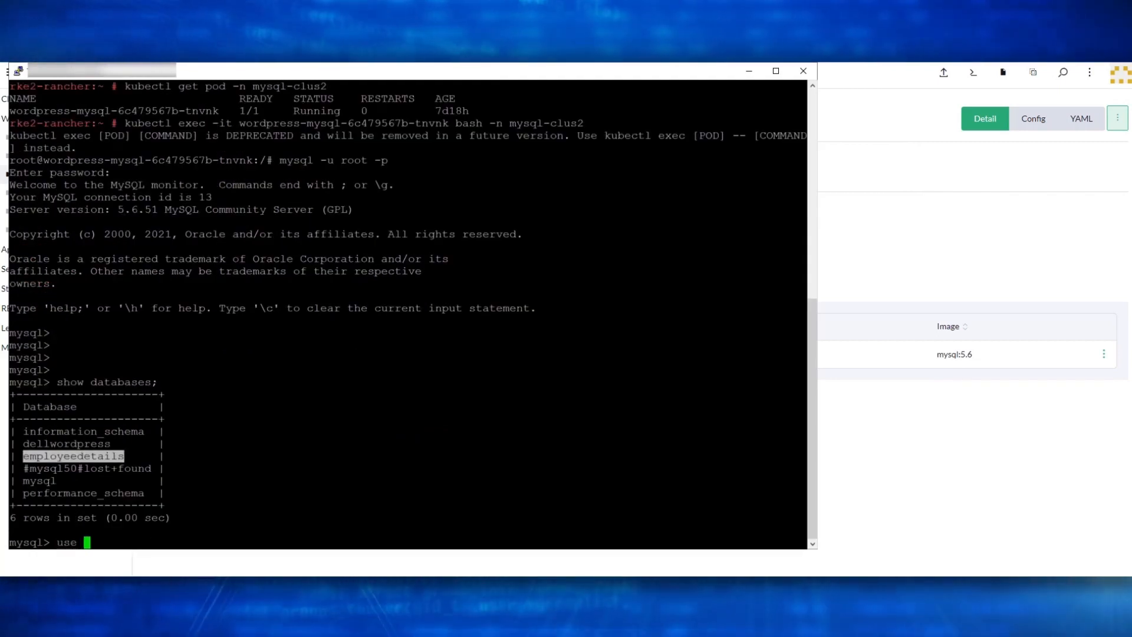
type("employeedetails")
type(";")
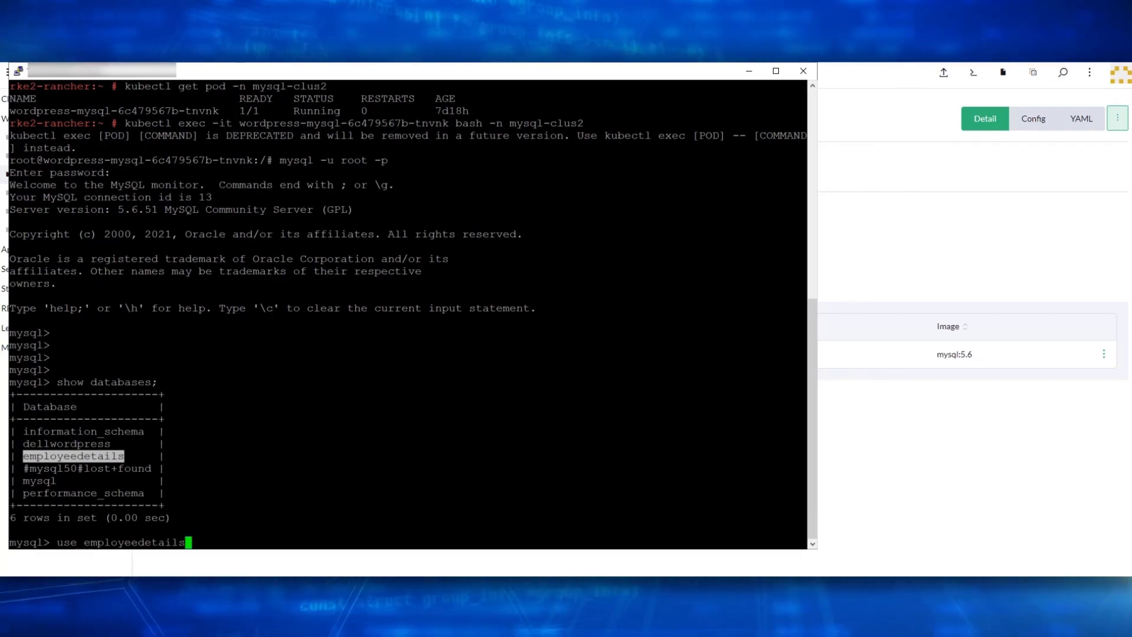
key("Return")
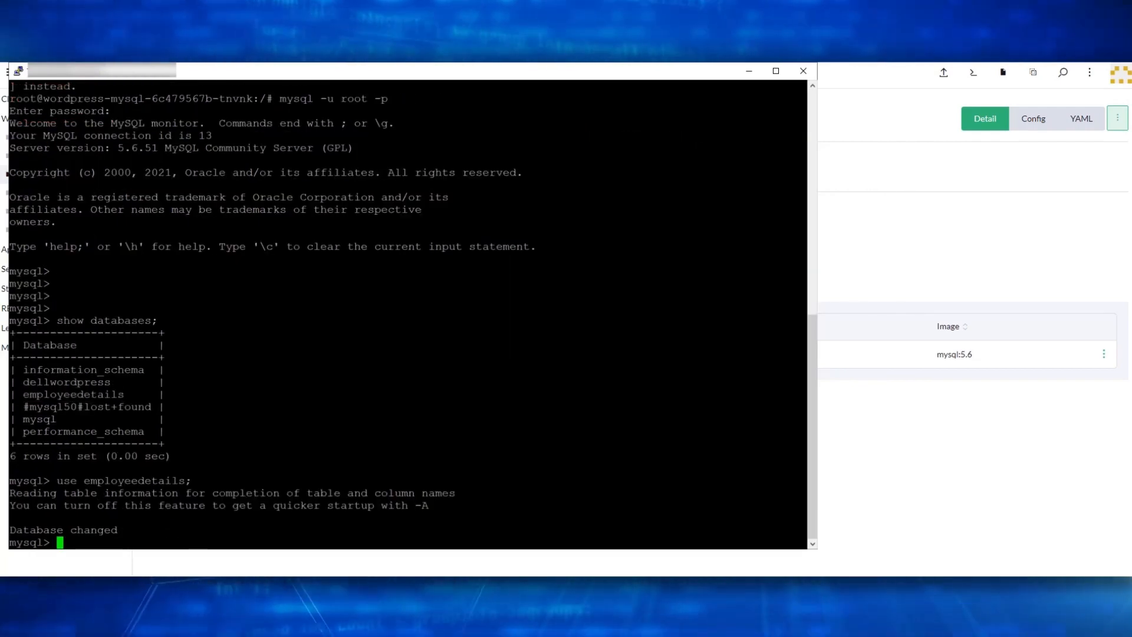
type("SELECT * FROM employeedetails;")
key("Return")
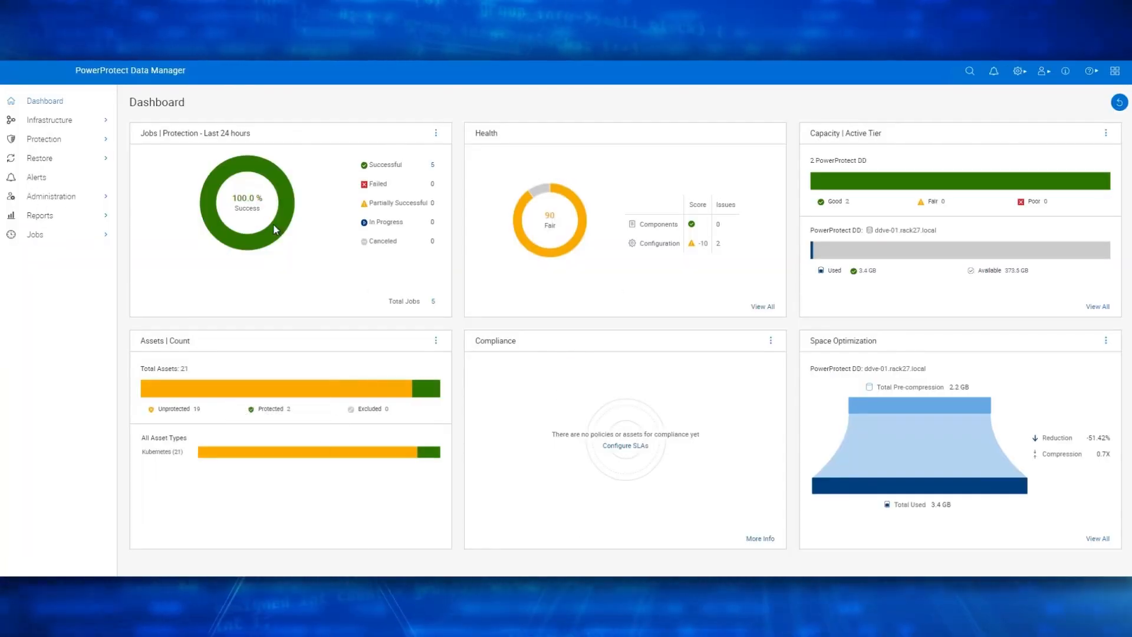
In PowerProtect Data Manager, start a Kubernetes asset source named RKE2_Cluster_HA Proxy with the API server's FQDN/IP and port 6443
left_click(75, 122)
left_click(75, 152)
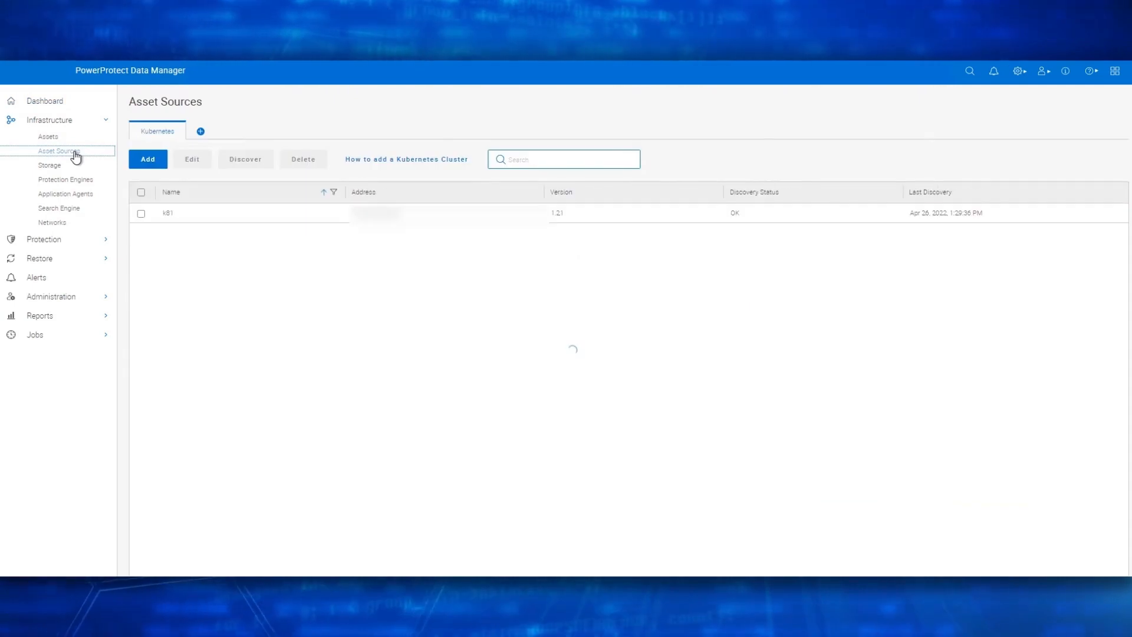
left_click(148, 160)
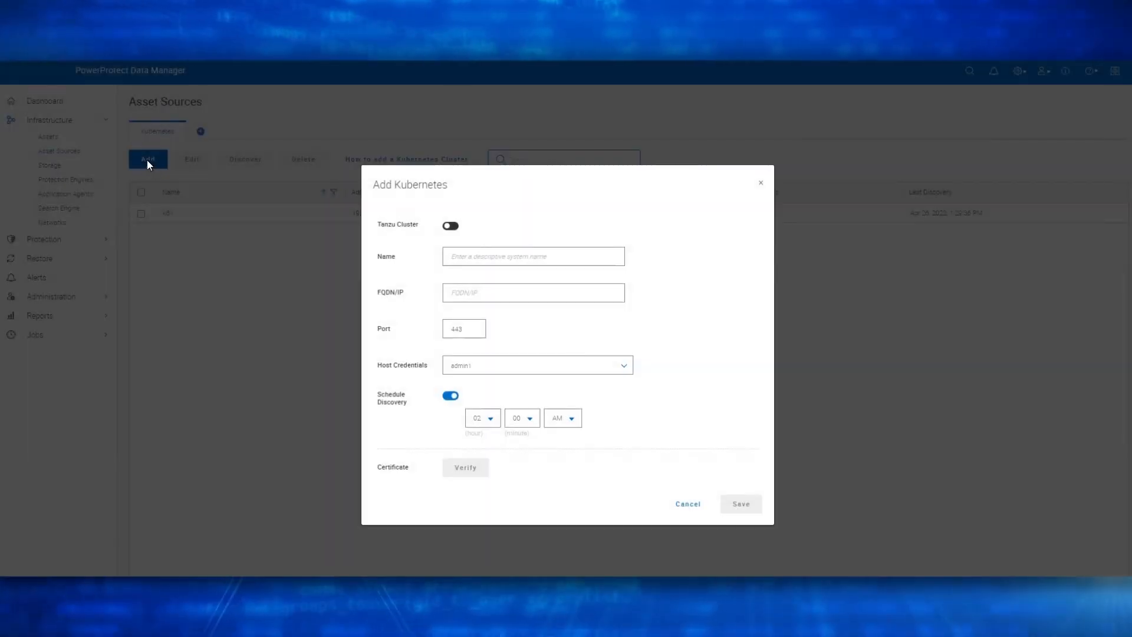
left_click(504, 257)
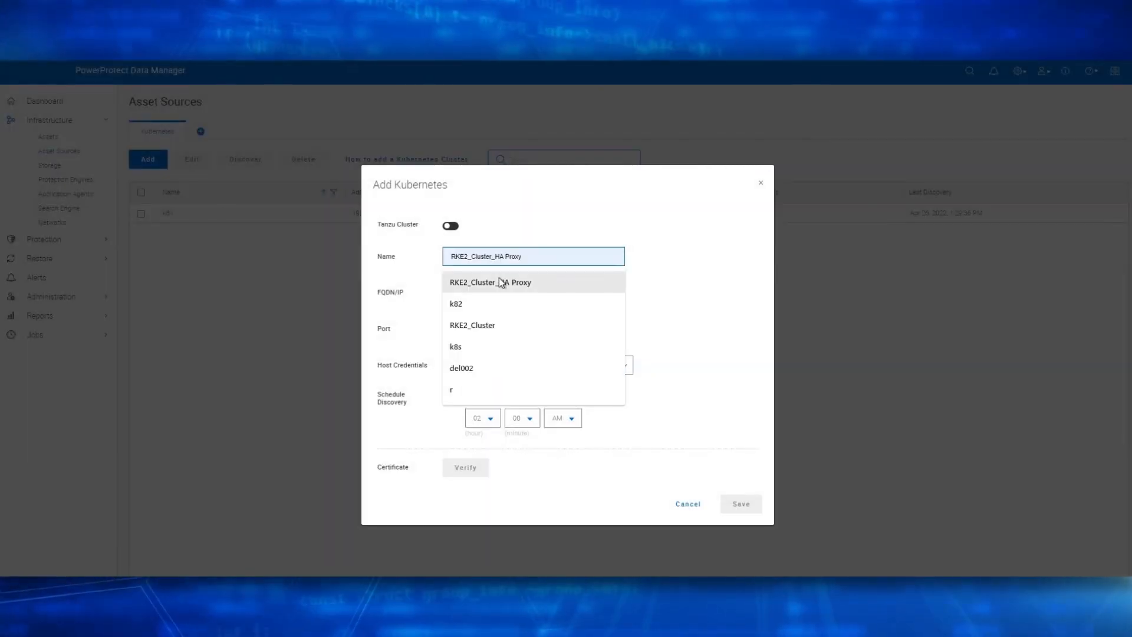
left_click(502, 283)
left_click(491, 288)
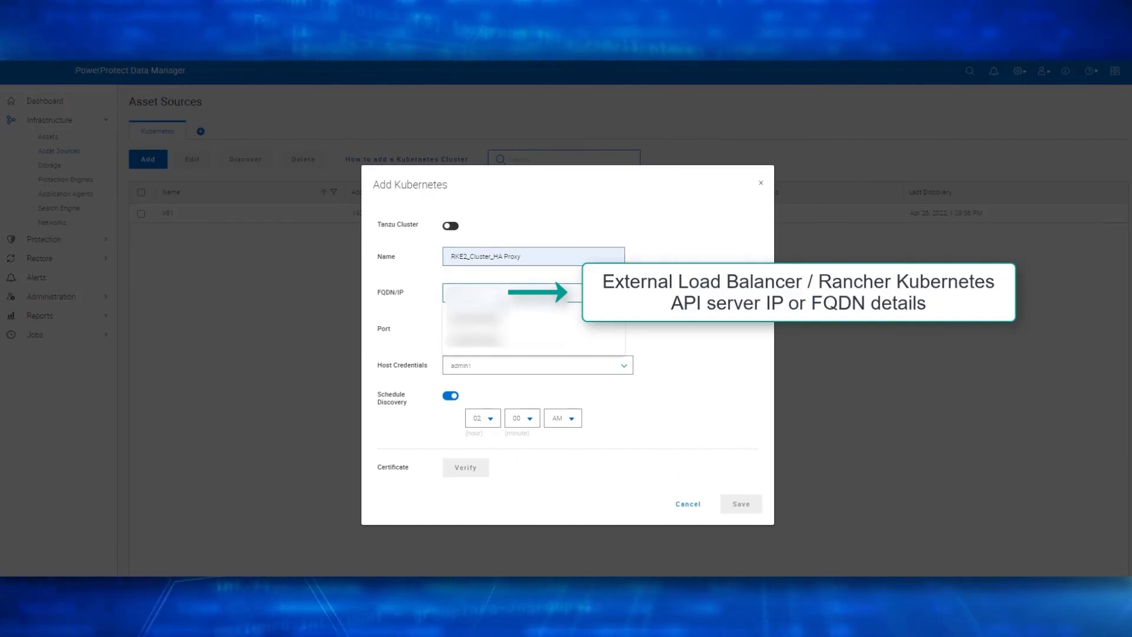
left_click(489, 321)
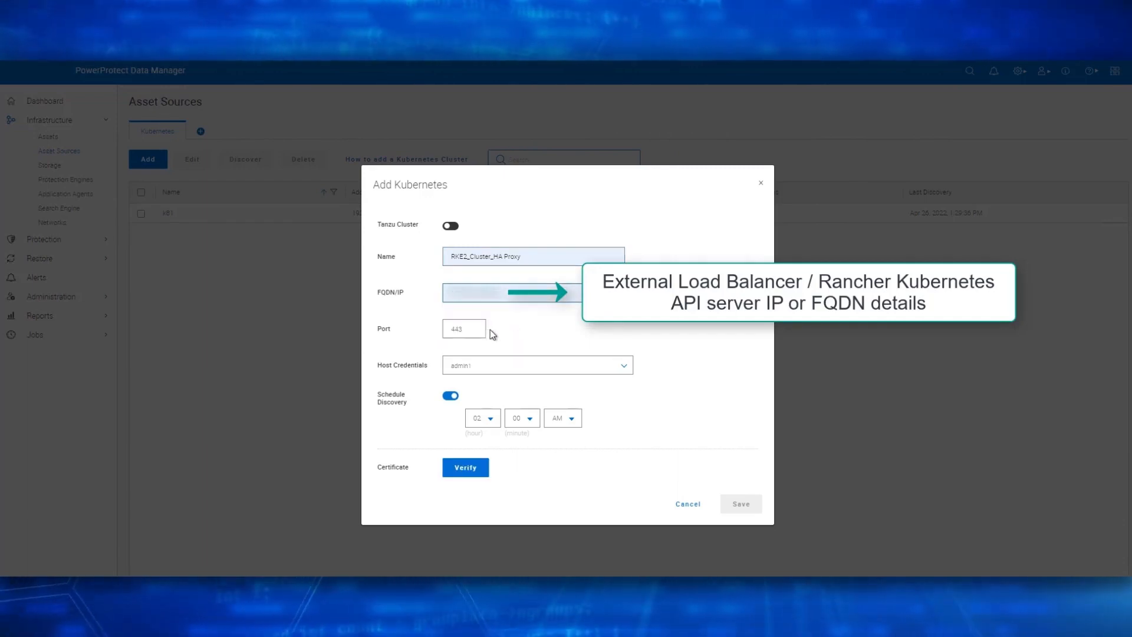
left_click(451, 333)
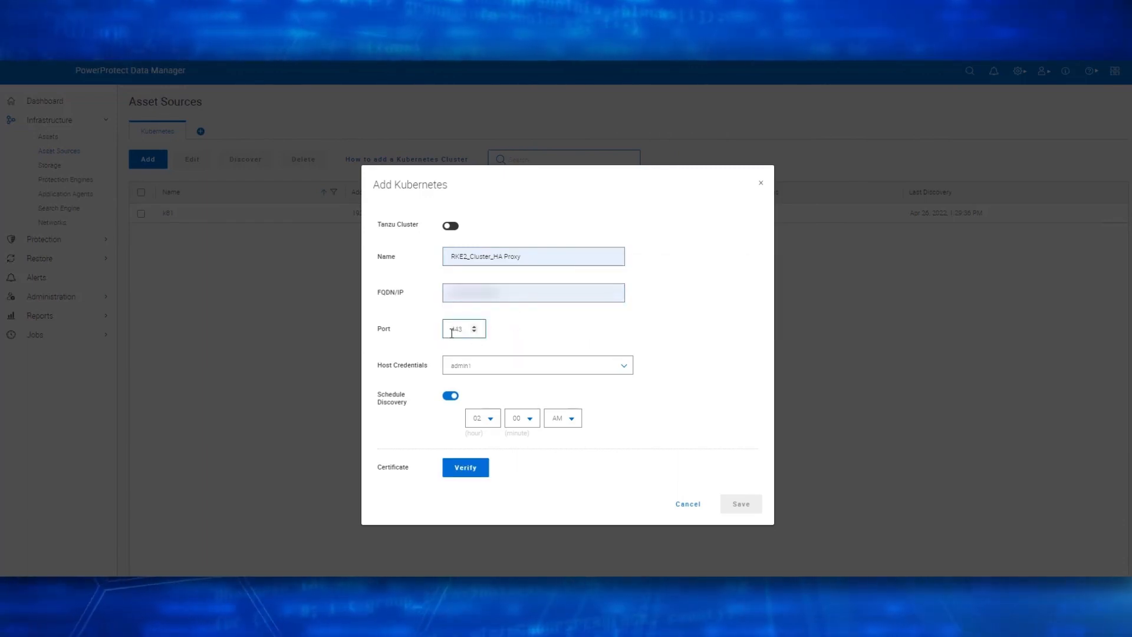
left_click(479, 369)
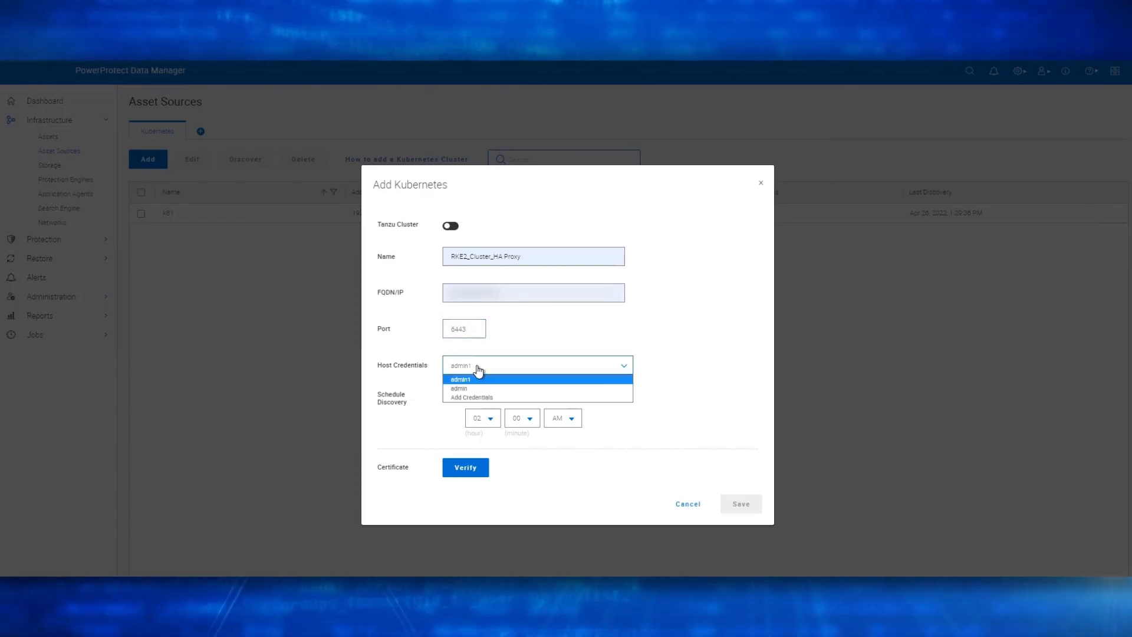
left_click(476, 401)
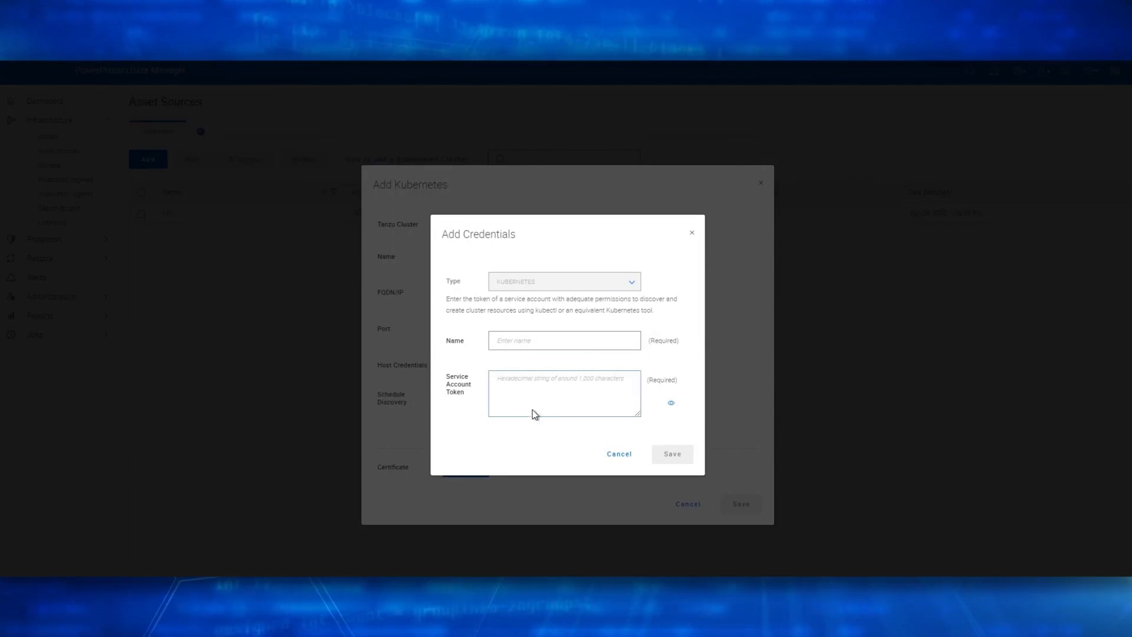
left_click(616, 457)
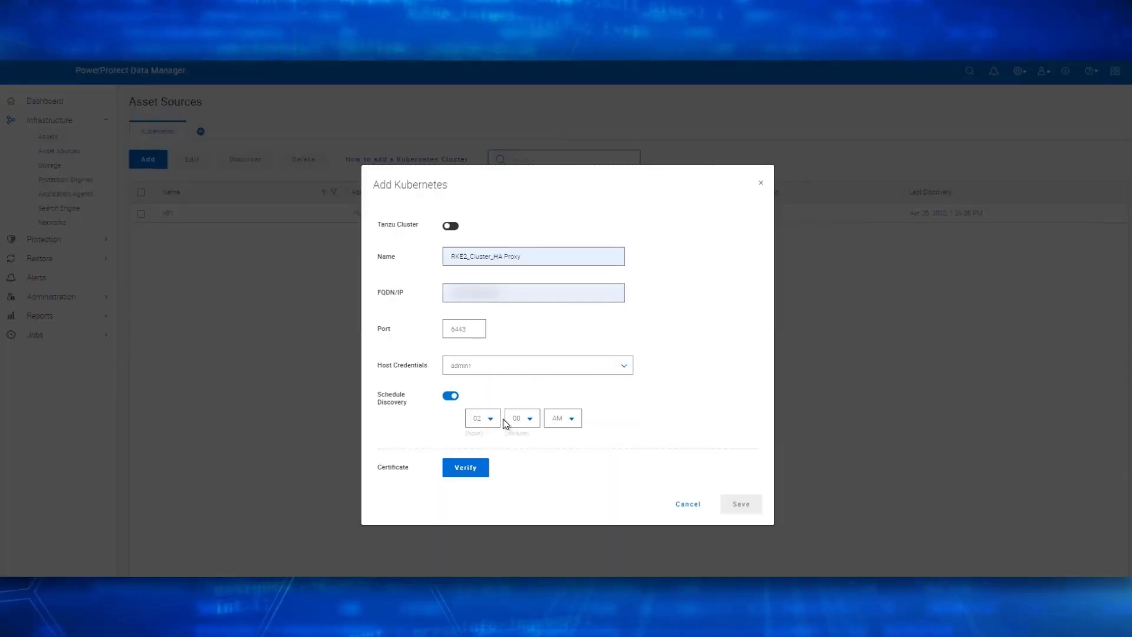
Set the host credentials to admin, then verify and accept the cluster certificate and save the Kubernetes asset source
left_click(500, 367)
left_click(457, 377)
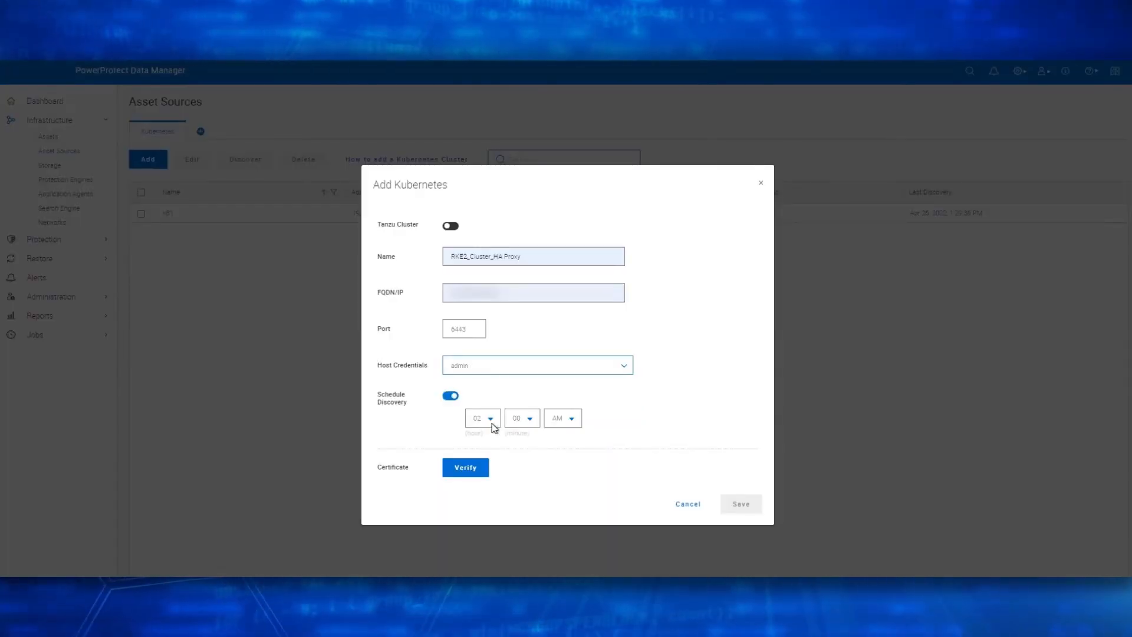
left_click(473, 468)
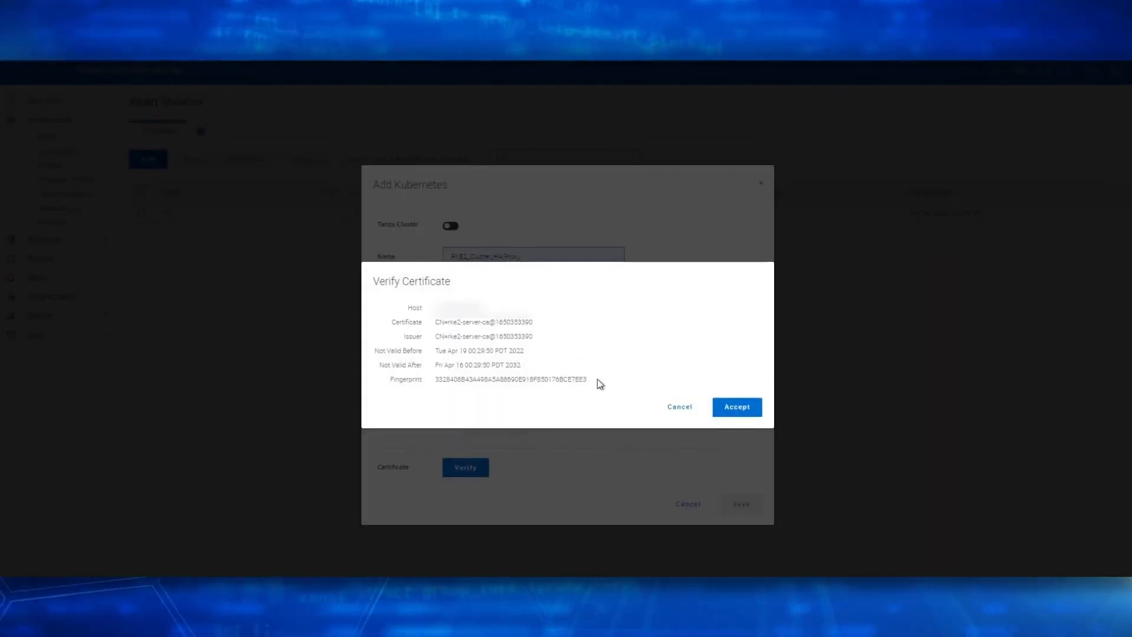
left_click(737, 408)
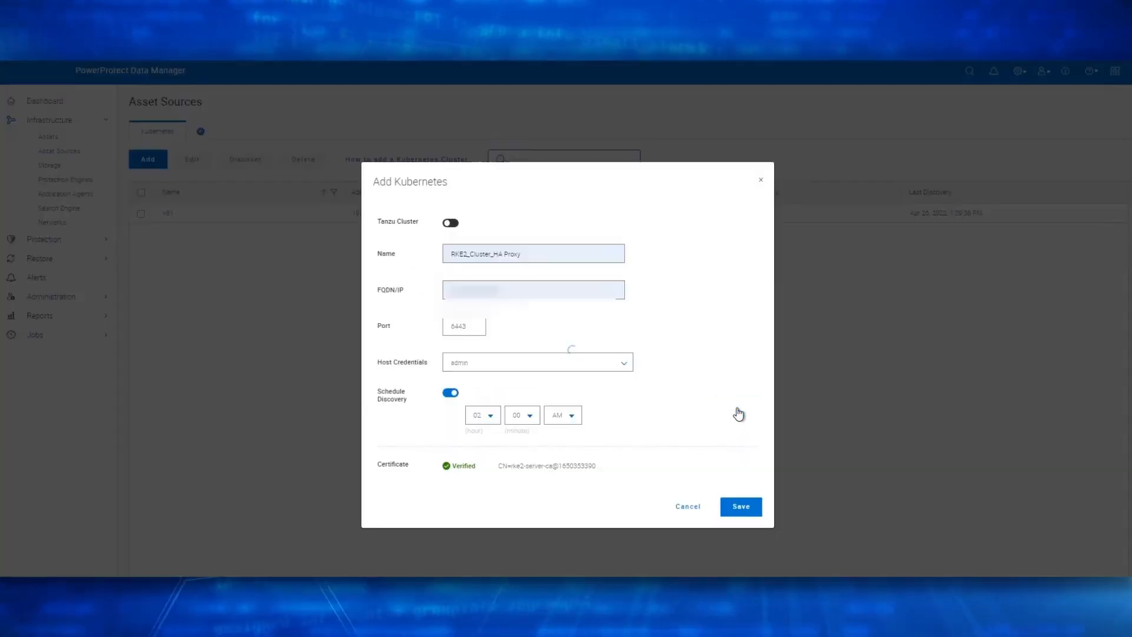
left_click(743, 513)
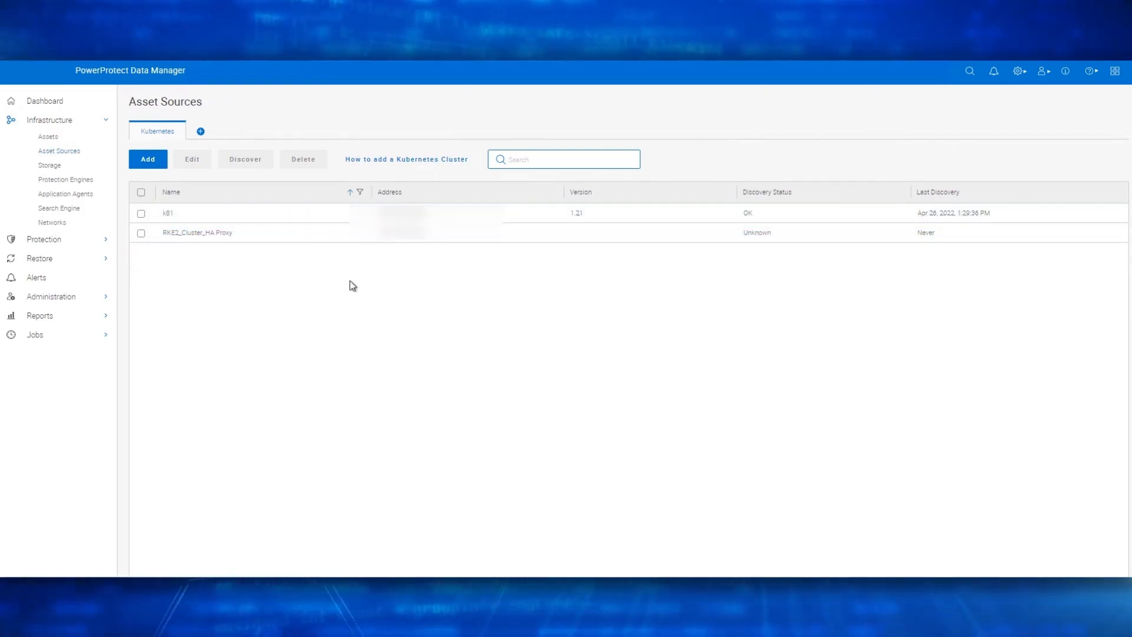
Check the system jobs for the initial discovery of the RKE2_Cluster_HA Proxy inventory source
left_click(57, 340)
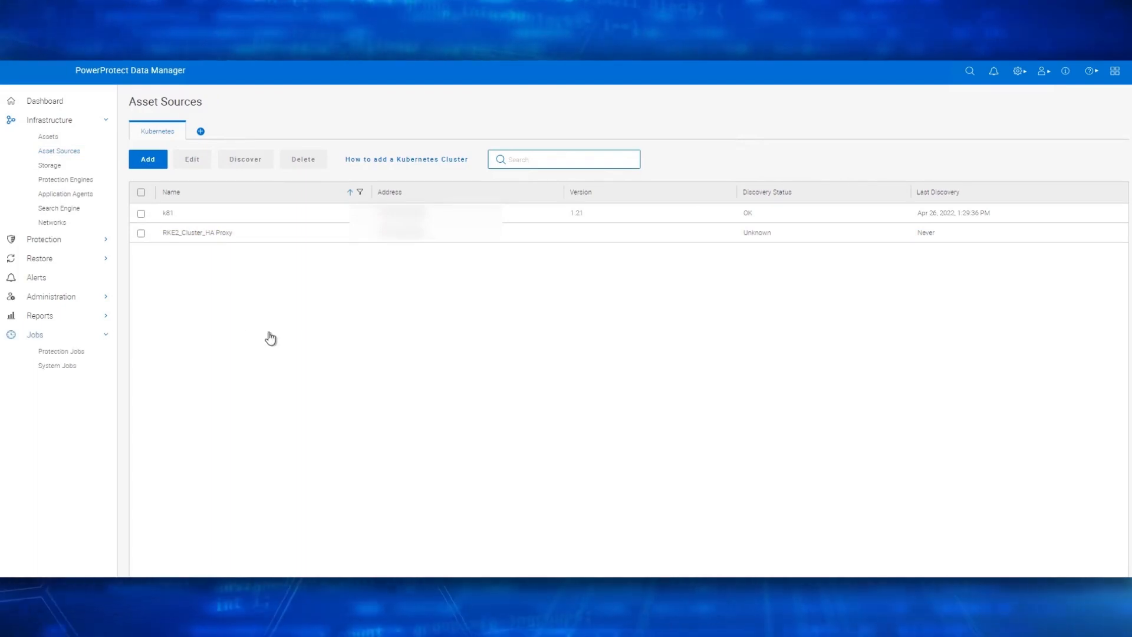
left_click(63, 367)
left_click(805, 164)
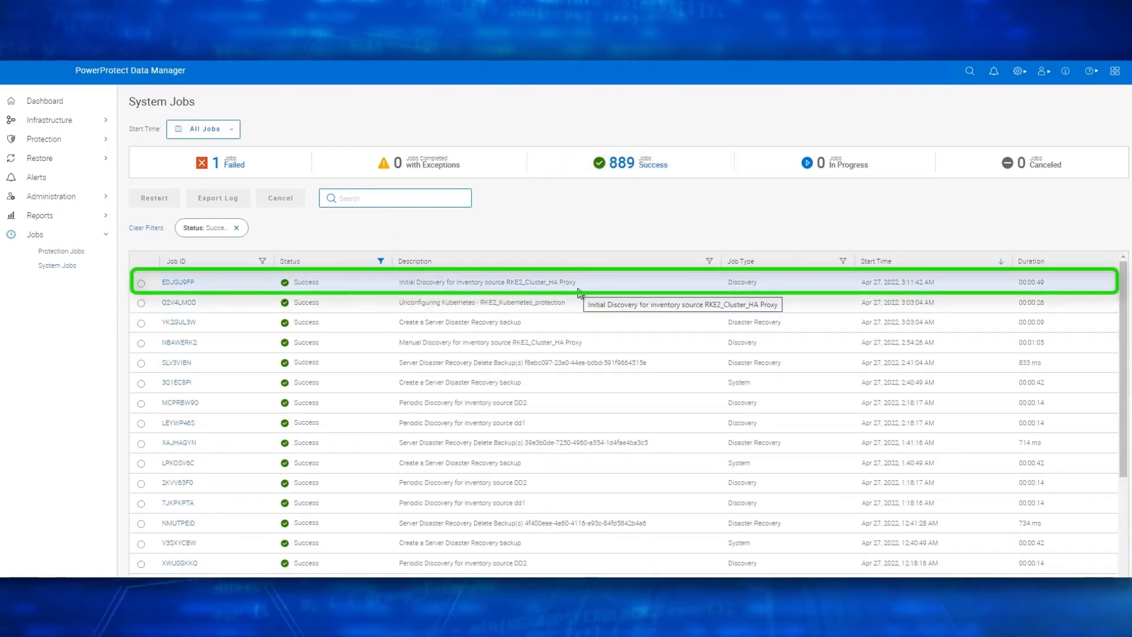
Filter the Kubernetes assets by cluster rke2 and examine the discovered namespaces and their protection details
left_click(53, 121)
left_click(49, 137)
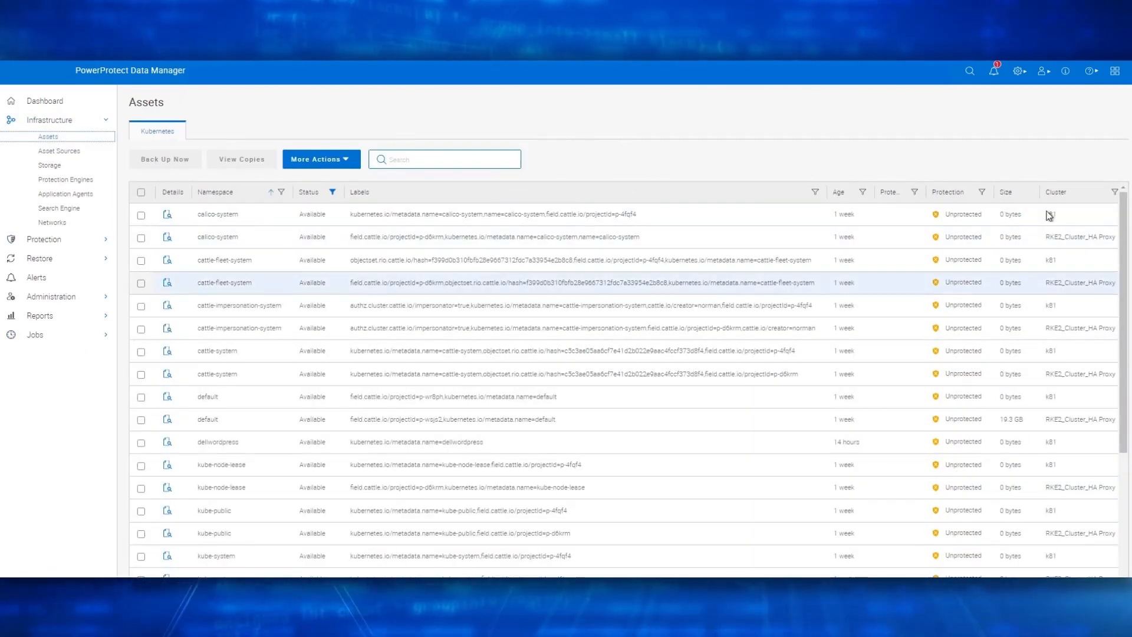
left_click(1114, 192)
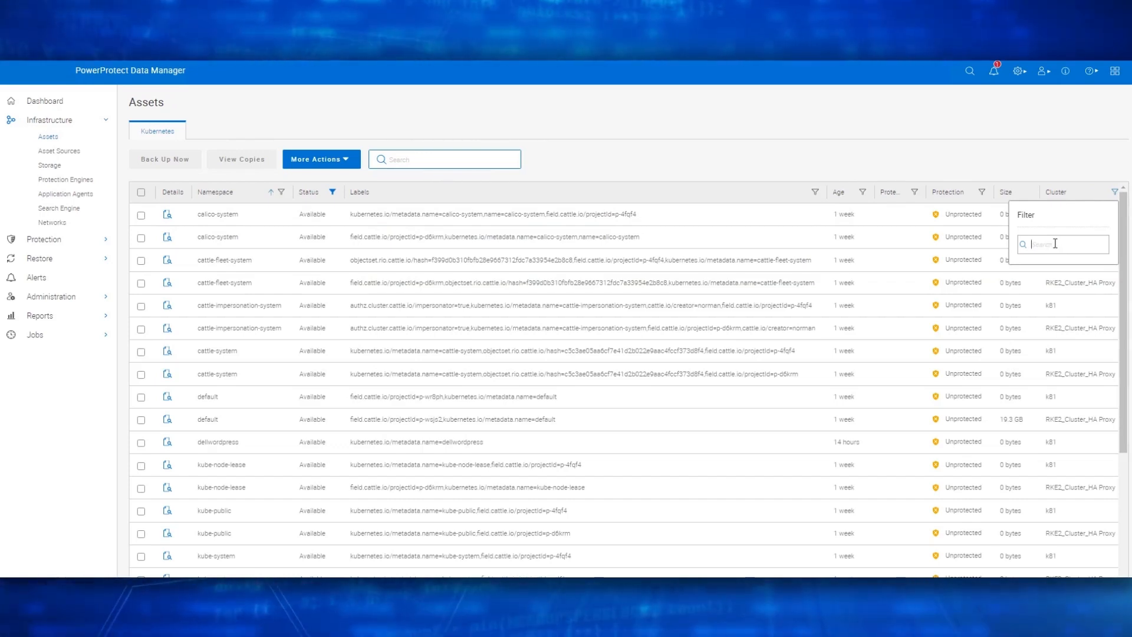
type("rke2")
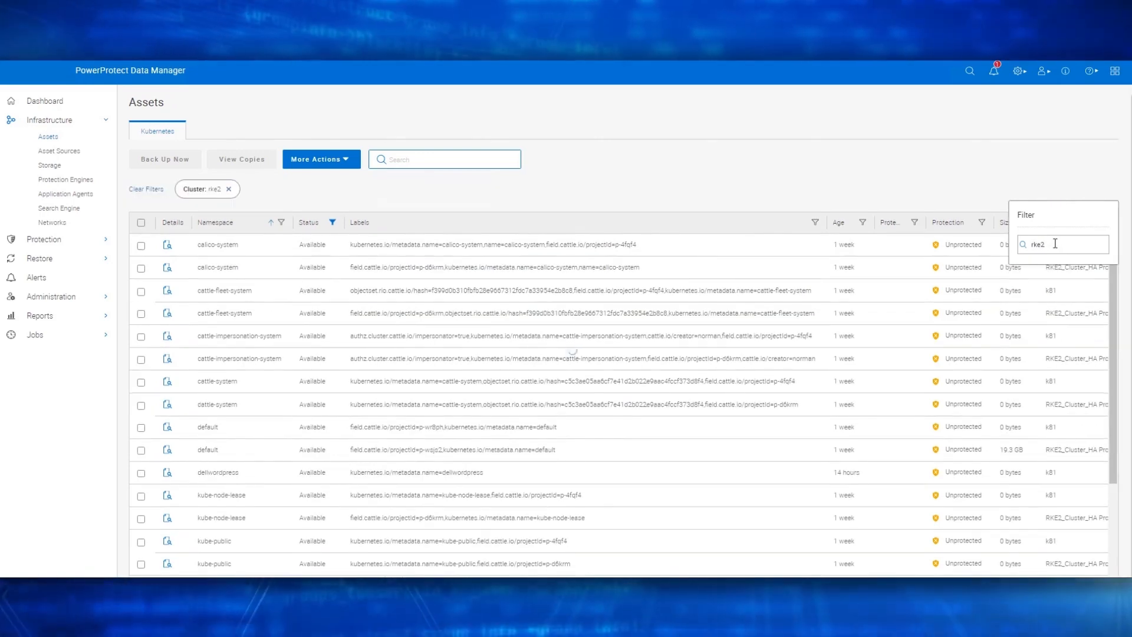
left_click(1015, 186)
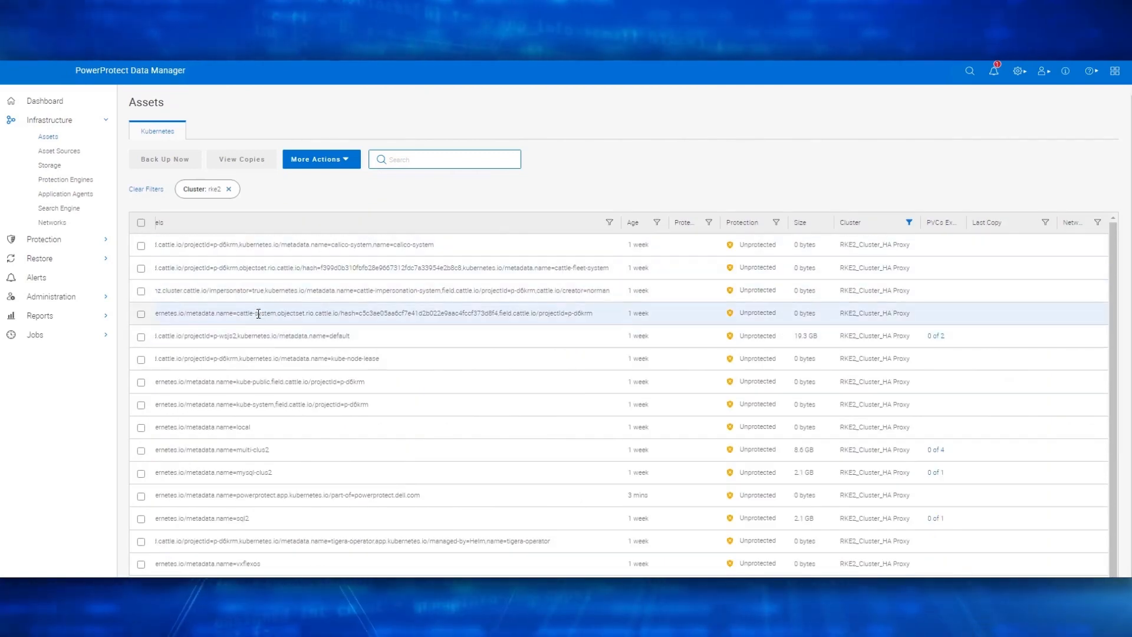
scroll(385, 475, "down", 1)
left_click_drag(507, 582, 330, 583)
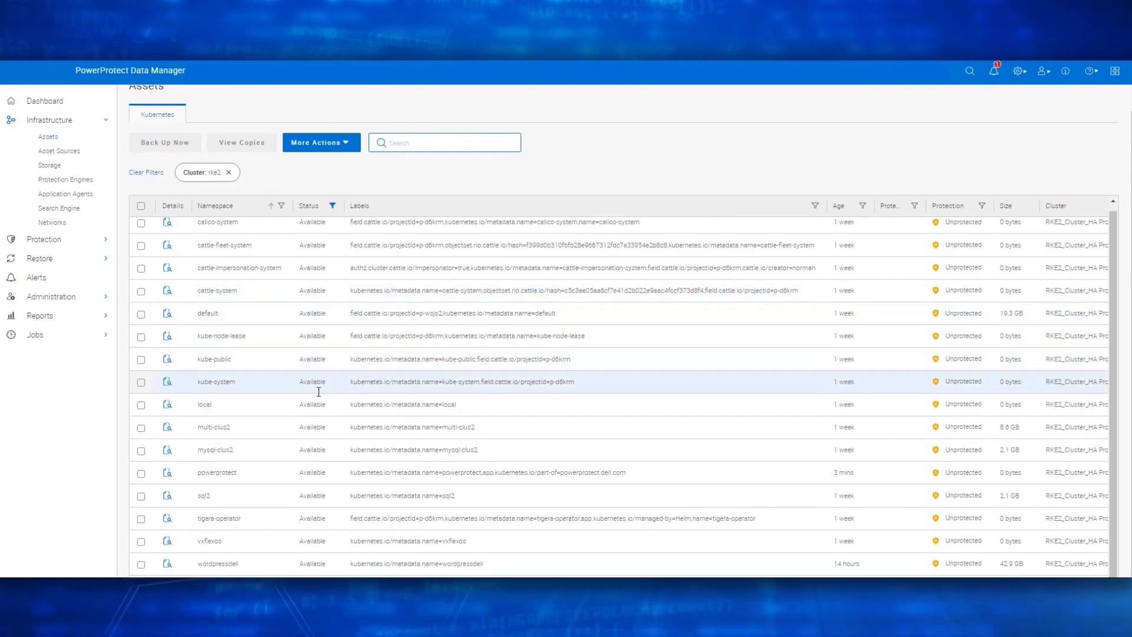
scroll(319, 391, "up", 1)
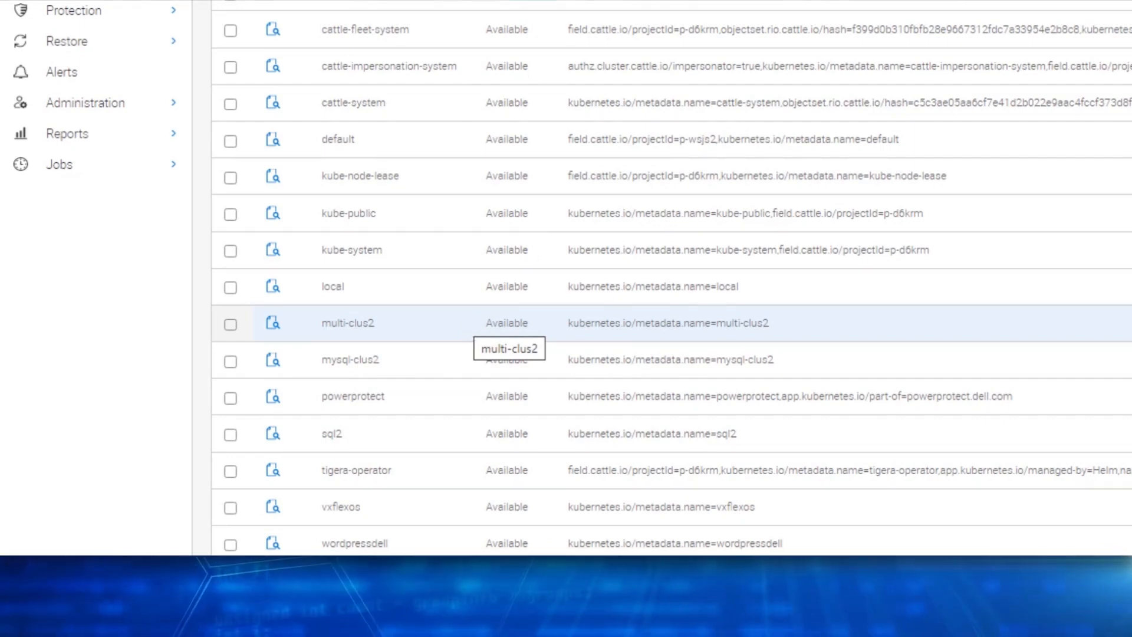
scroll(284, 345, "up", 1)
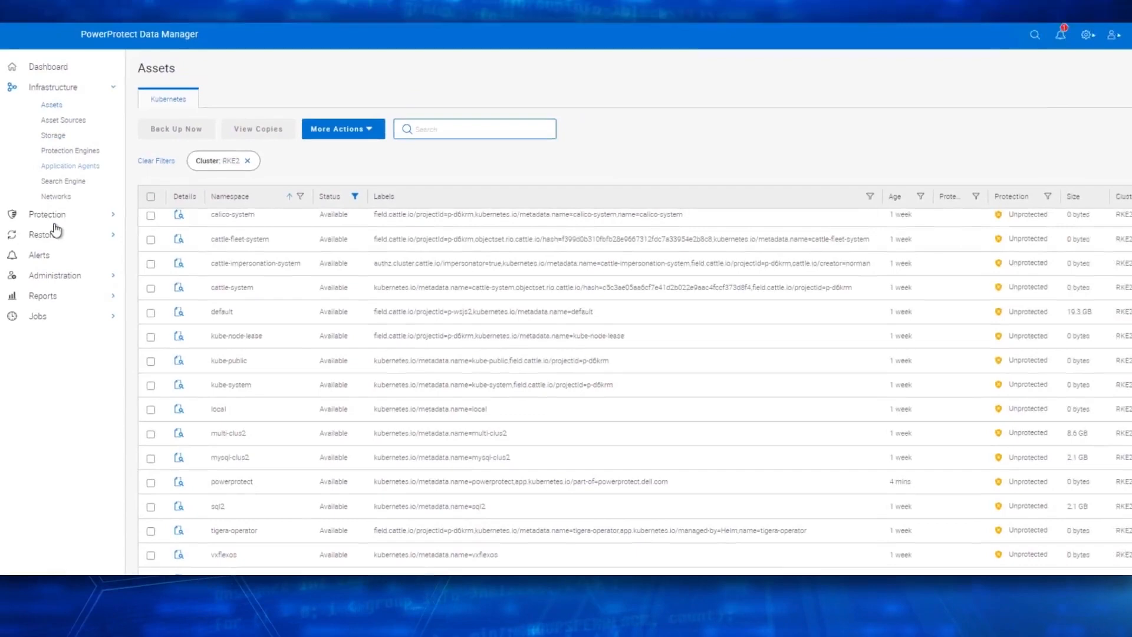
Add a protection policy named RKE2_Kubernetes of type Kubernetes with the Crash Consistent purpose
left_click(69, 45)
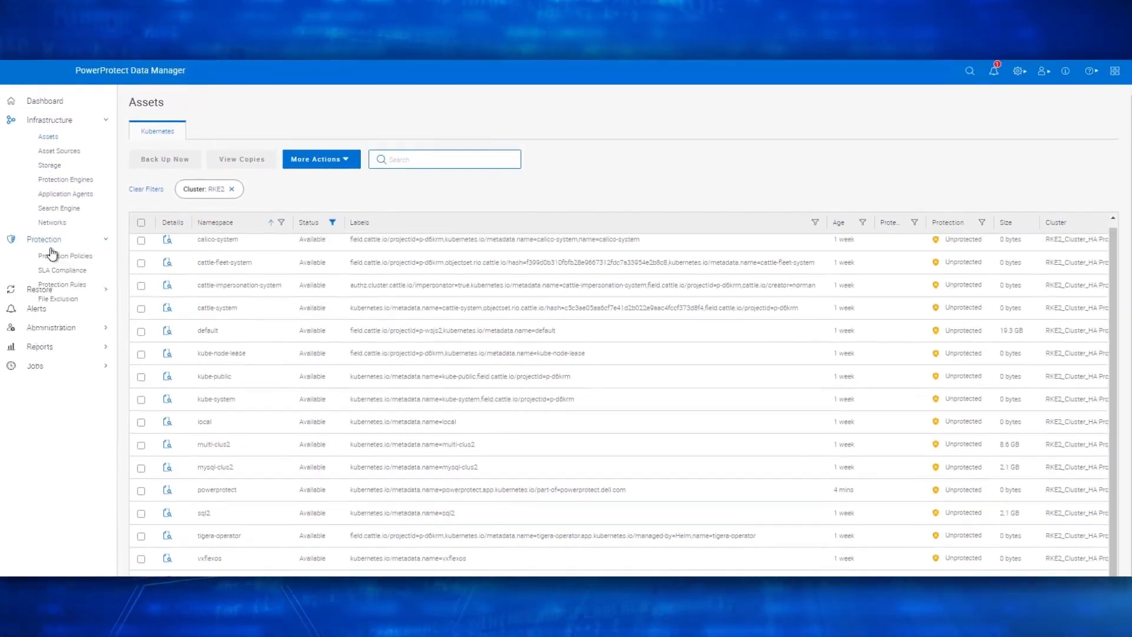
left_click(53, 257)
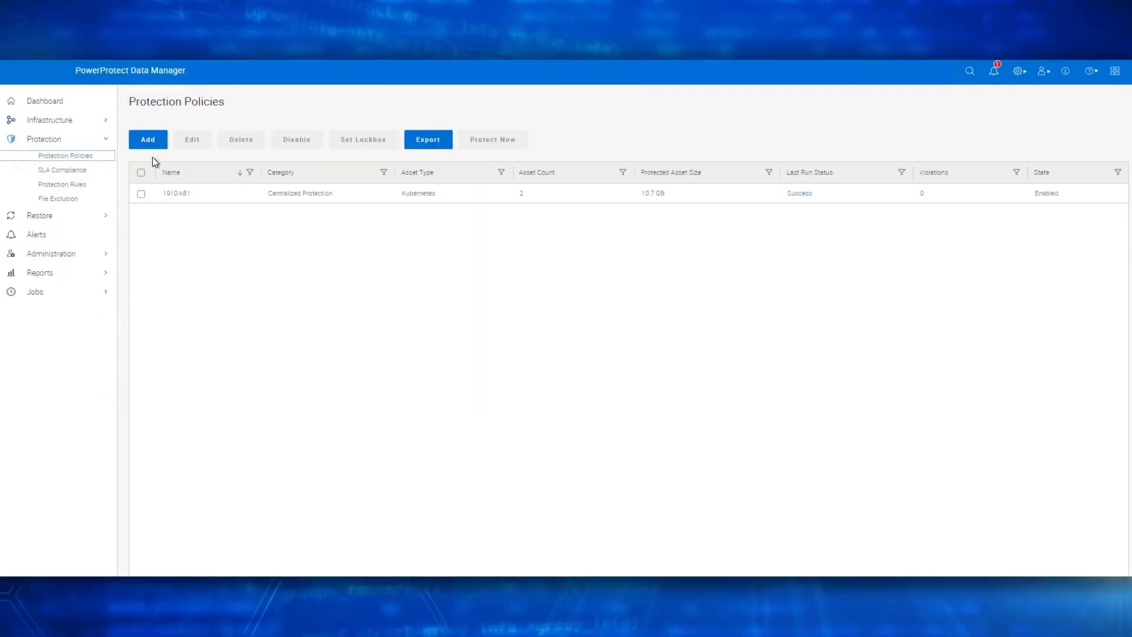
left_click(150, 139)
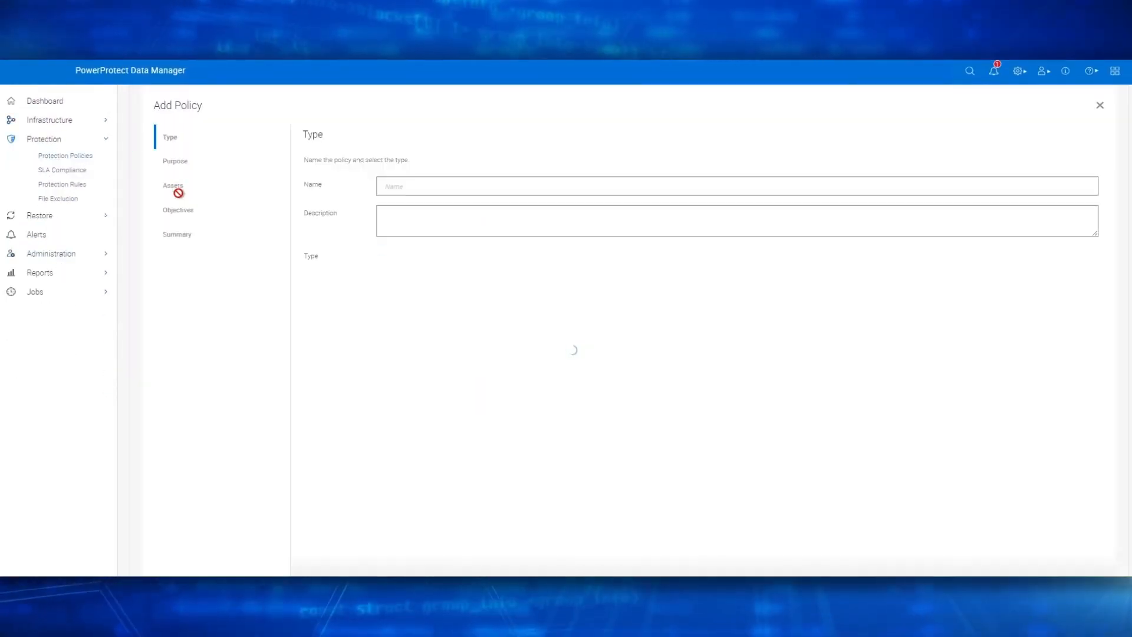
left_click(445, 186)
left_click(437, 235)
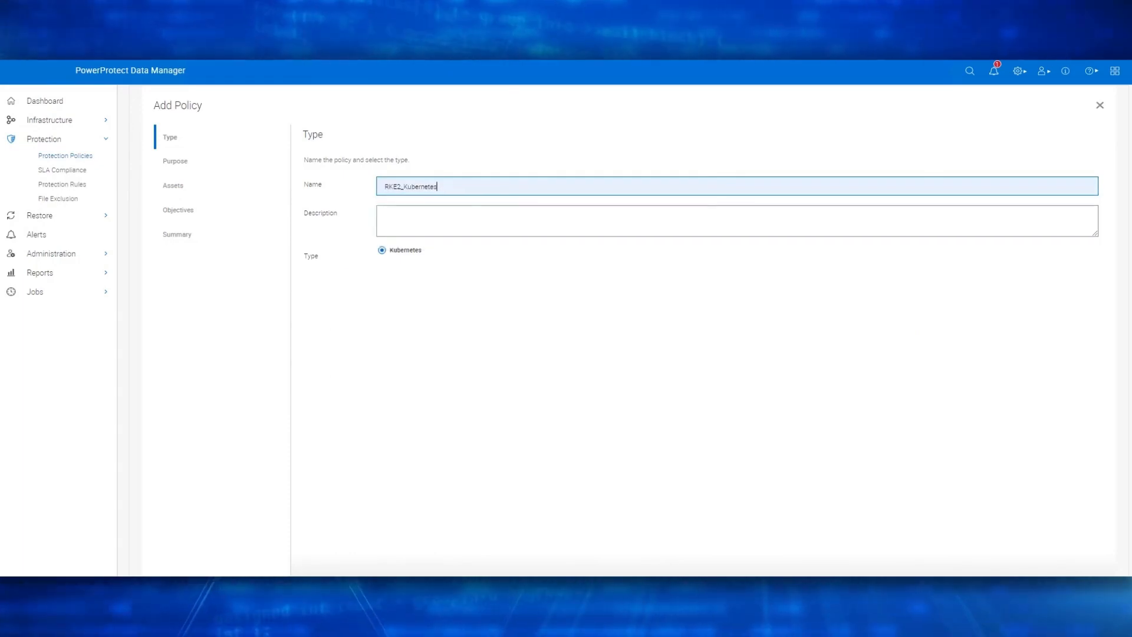
left_click(885, 535)
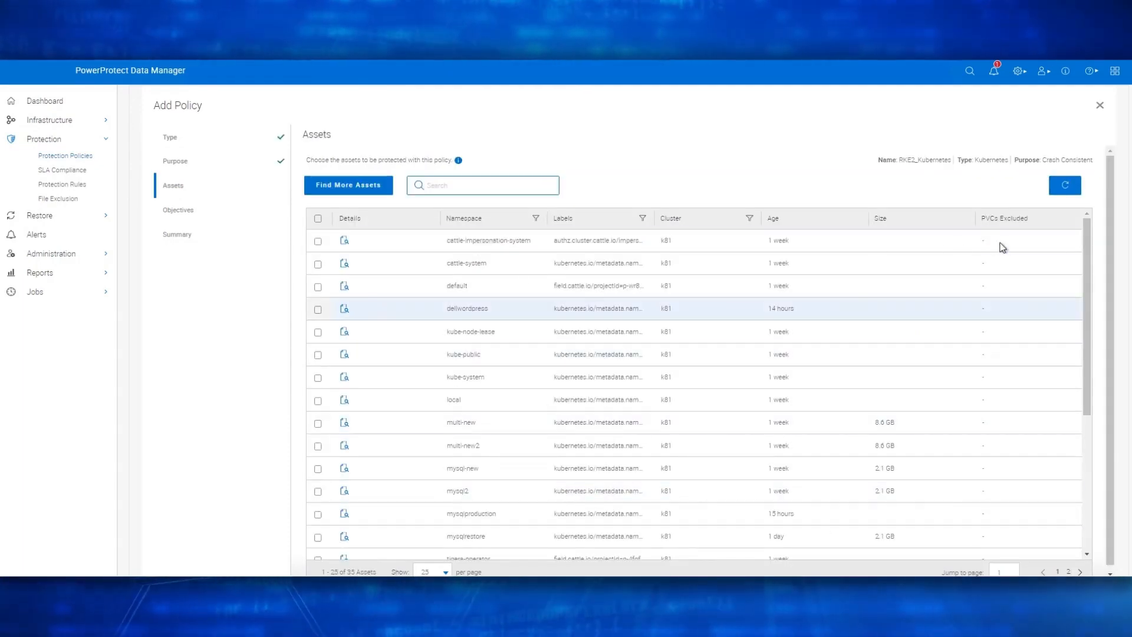
Search the policy's assets for MYSQL and include the mysql-clus2 namespace of RKE2_Cluster_HA Proxy
left_click(749, 218)
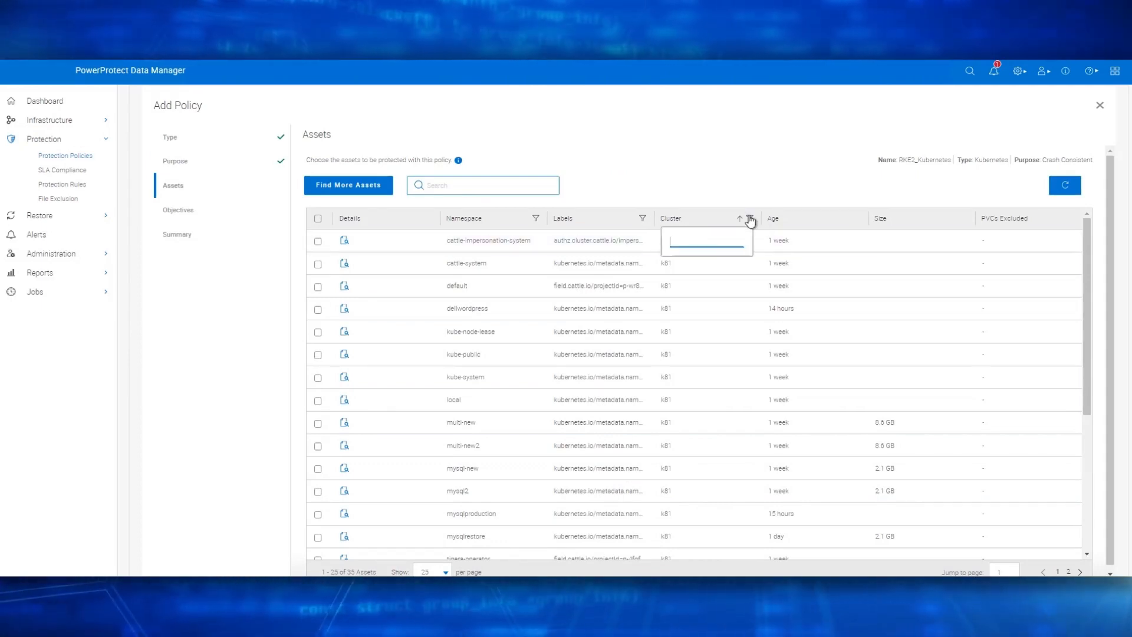
left_click(503, 185)
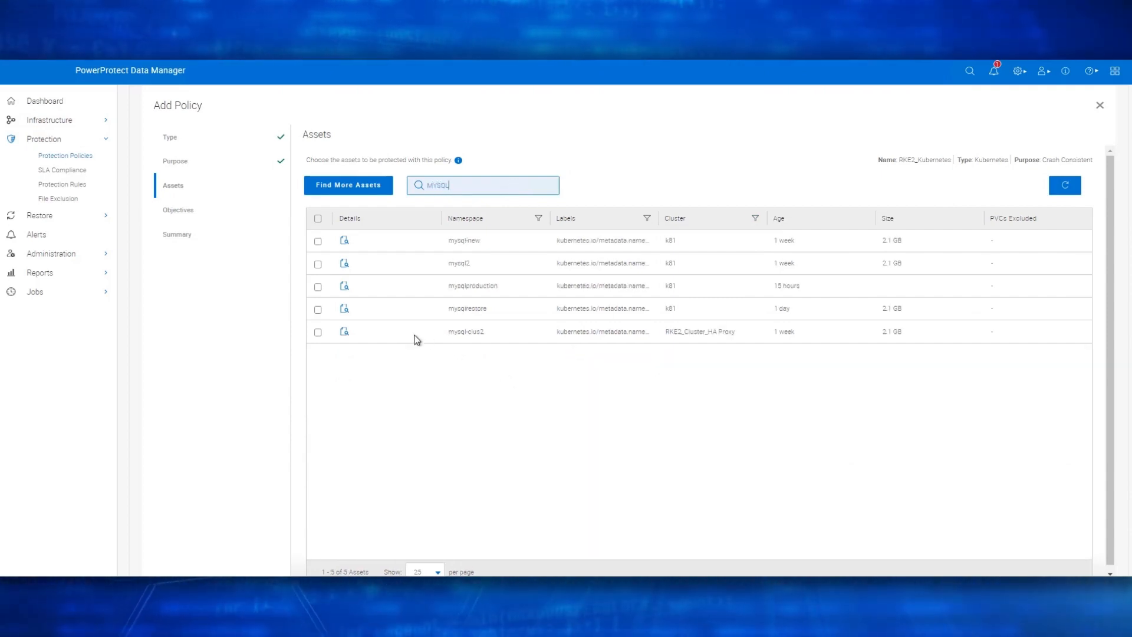
left_click(317, 332)
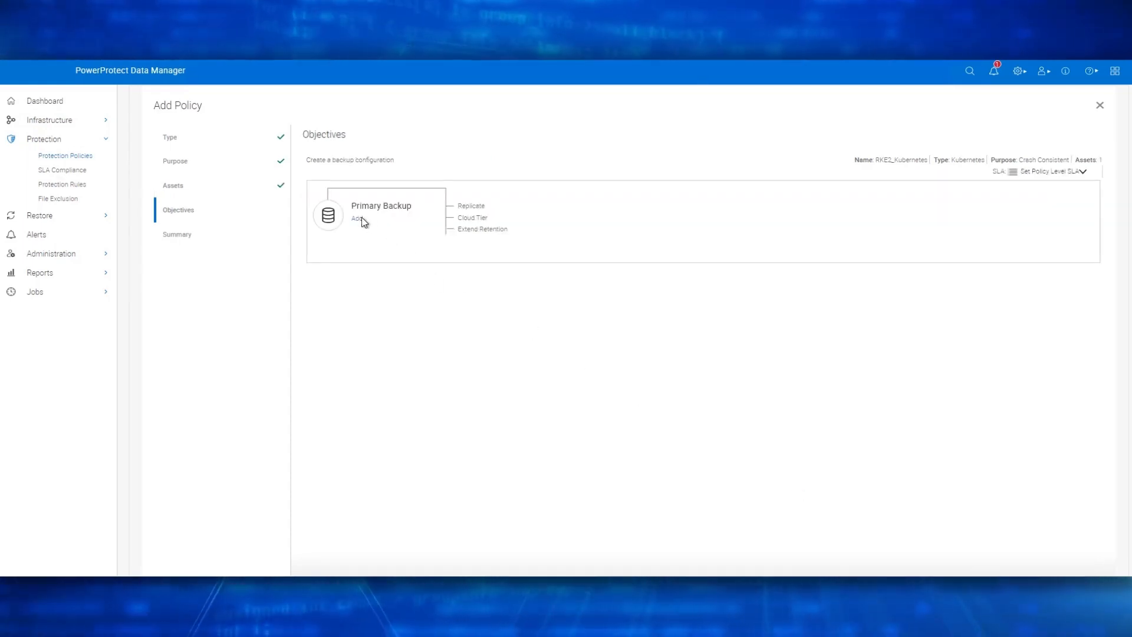
Add a primary backup objective to the policy that runs a Synthetic Full backup every day and retains it for 7 days
left_click(358, 218)
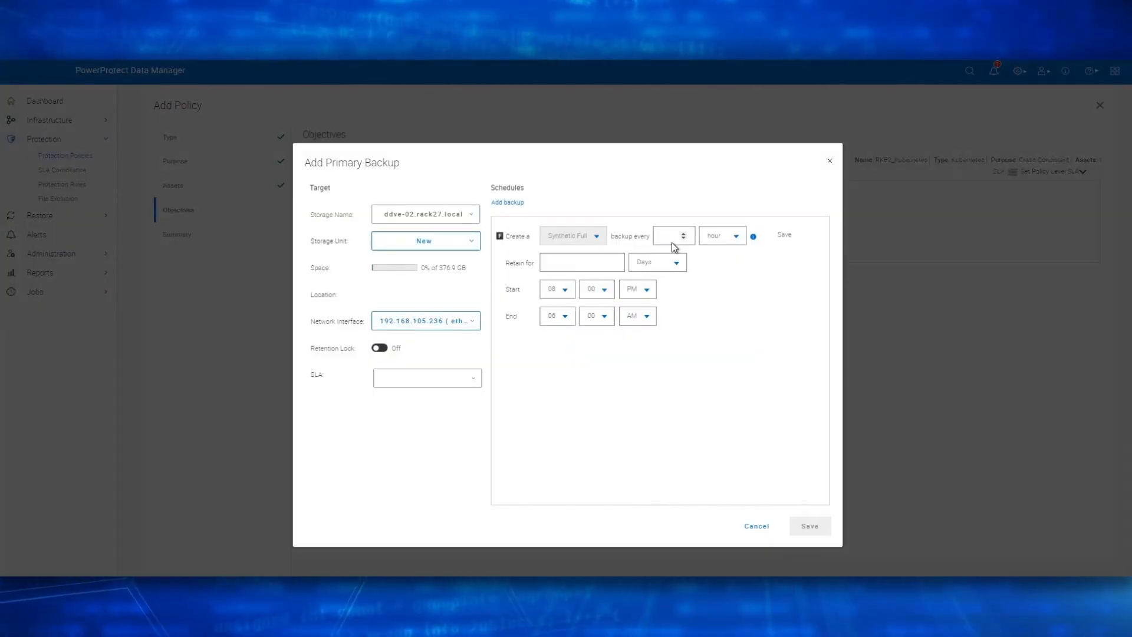
left_click(718, 236)
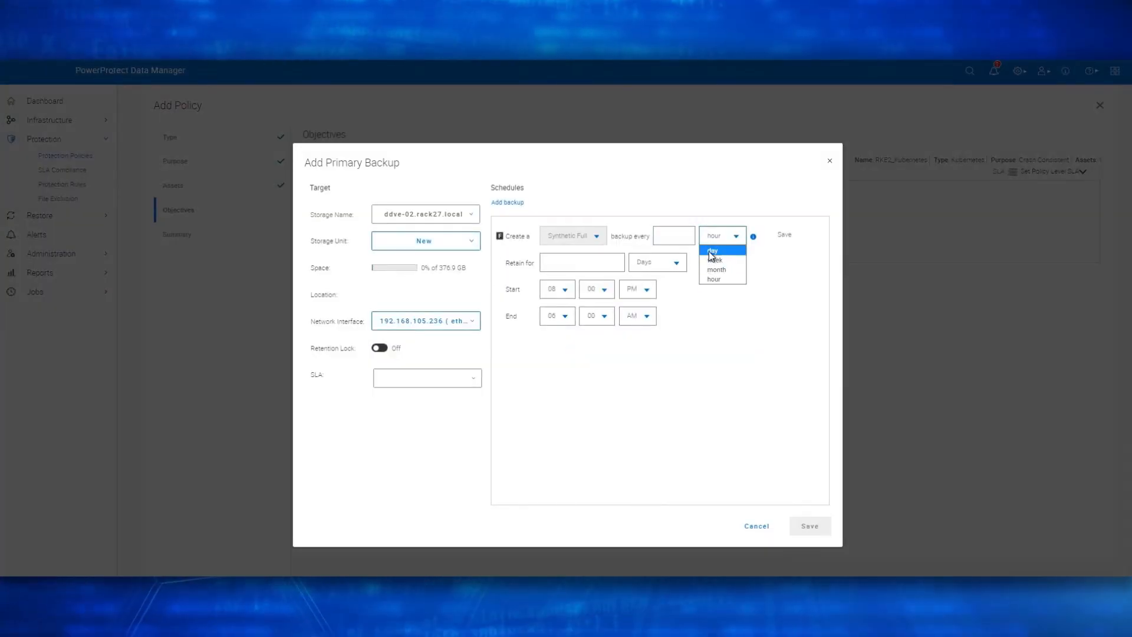
left_click(710, 251)
left_click(565, 264)
type("7")
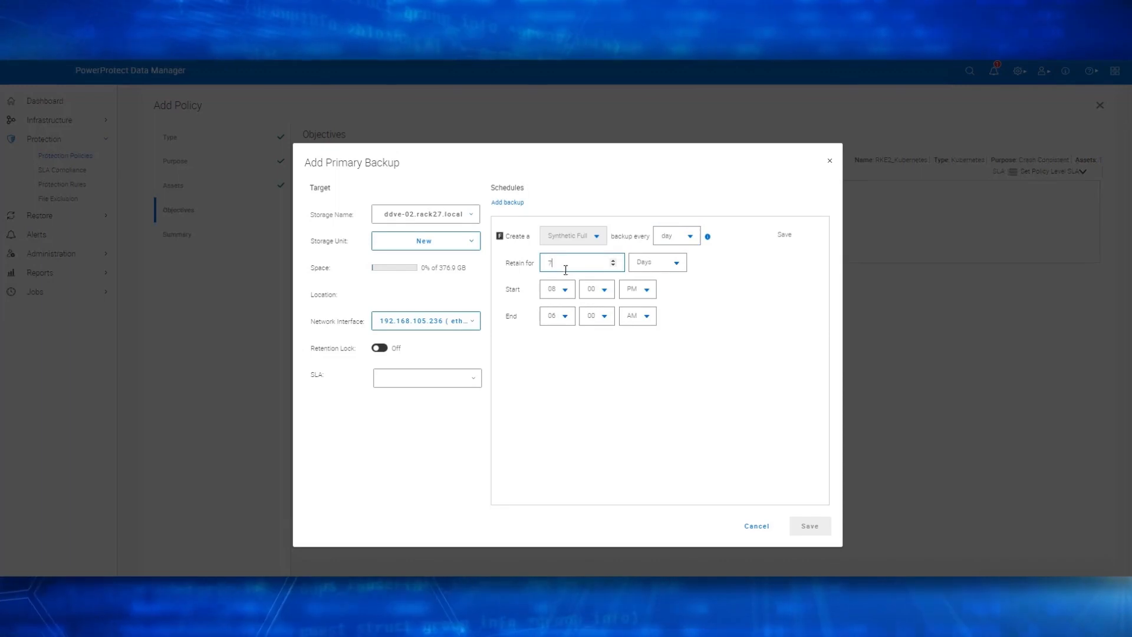
left_click(751, 356)
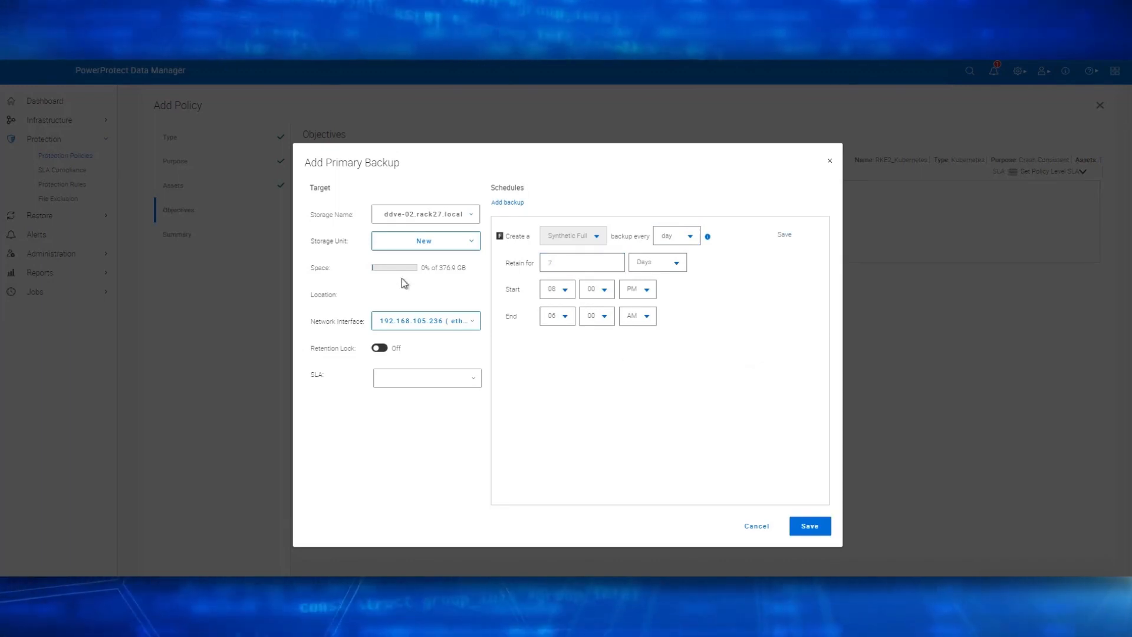
left_click(814, 527)
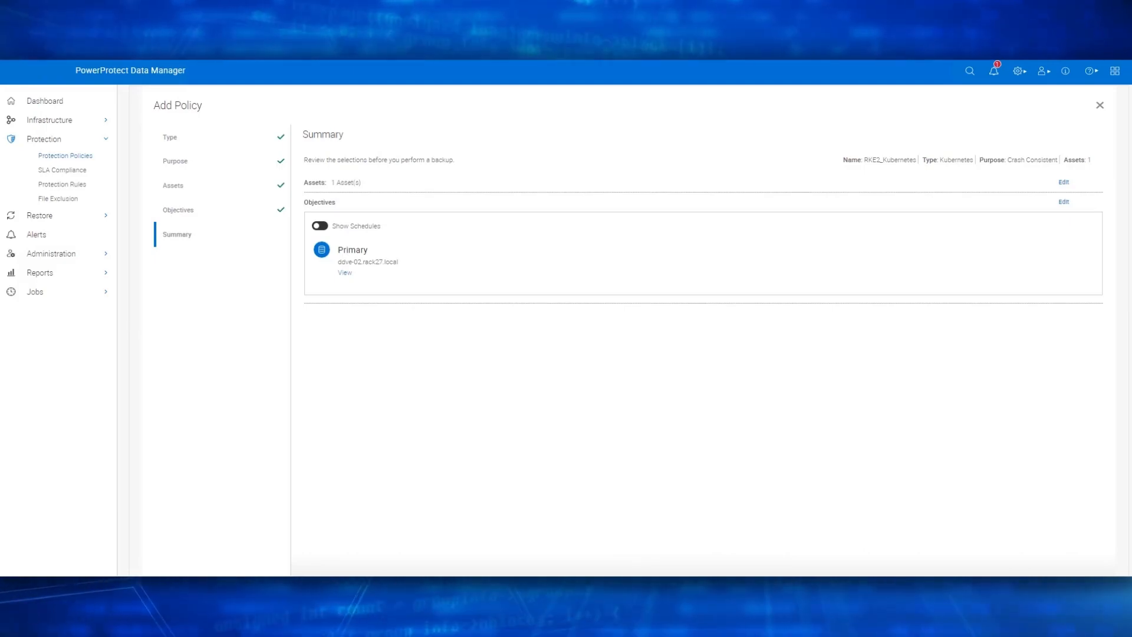
Check the successful system jobs for the configuration of the RKE2_Kubernetes policy
left_click(72, 294)
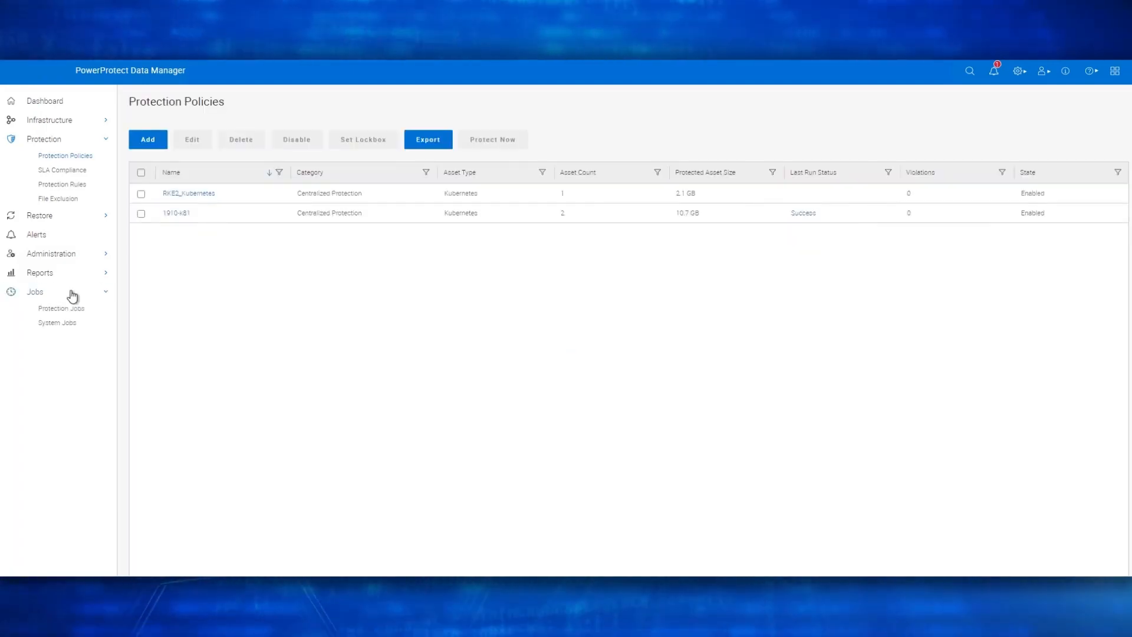
left_click(57, 322)
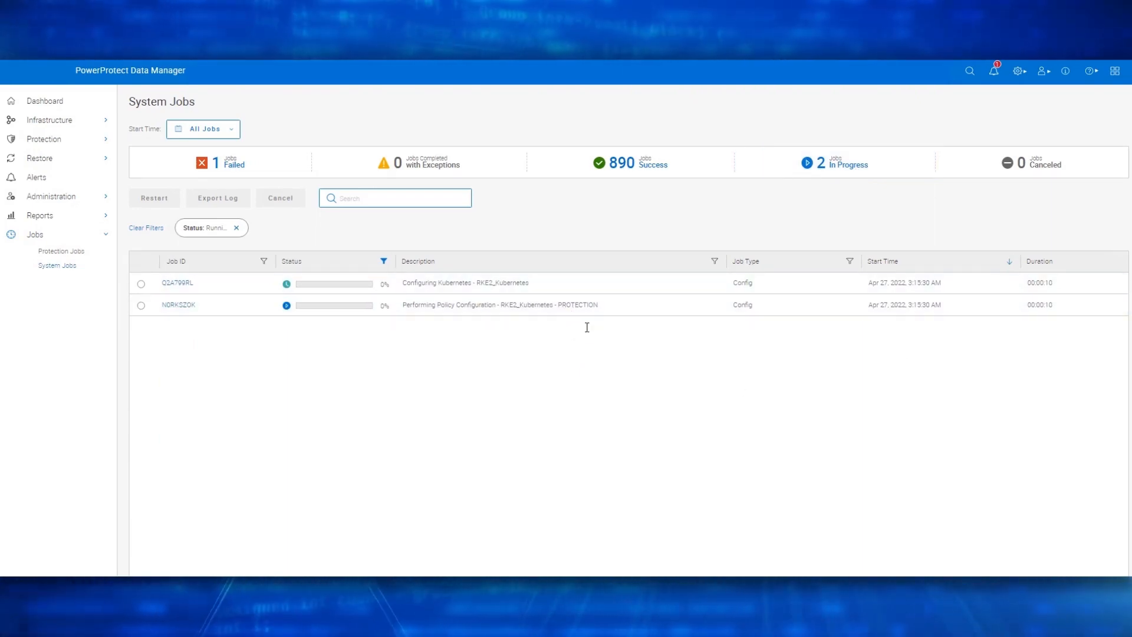
left_click(623, 163)
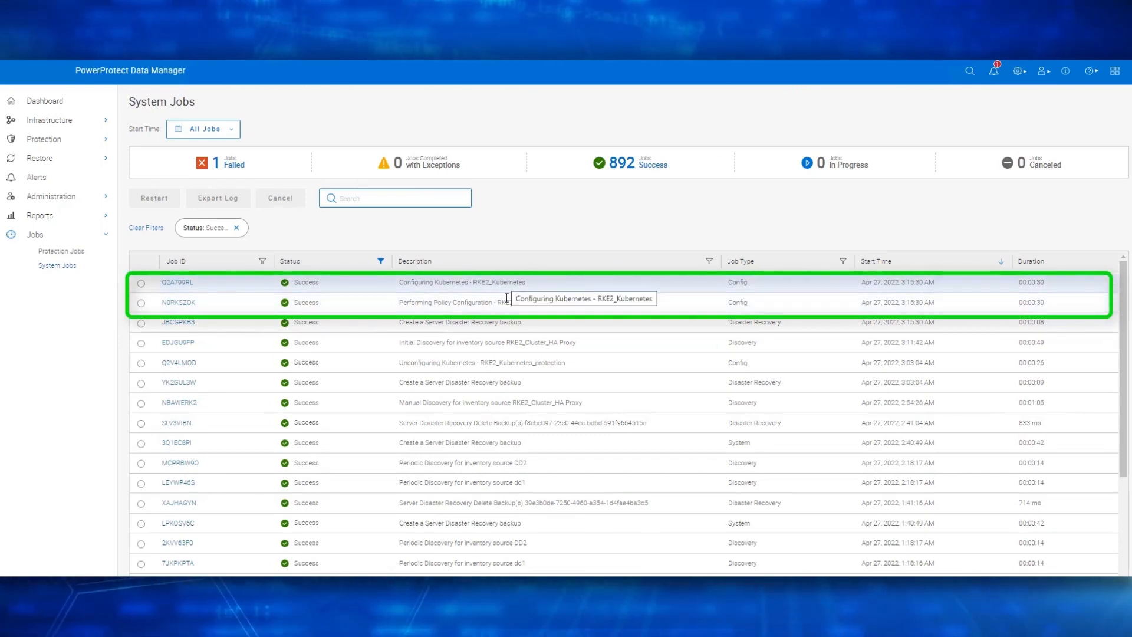
Run a manual Protect Now backup of the RKE2_Kubernetes protection policy
left_click(73, 142)
left_click(72, 155)
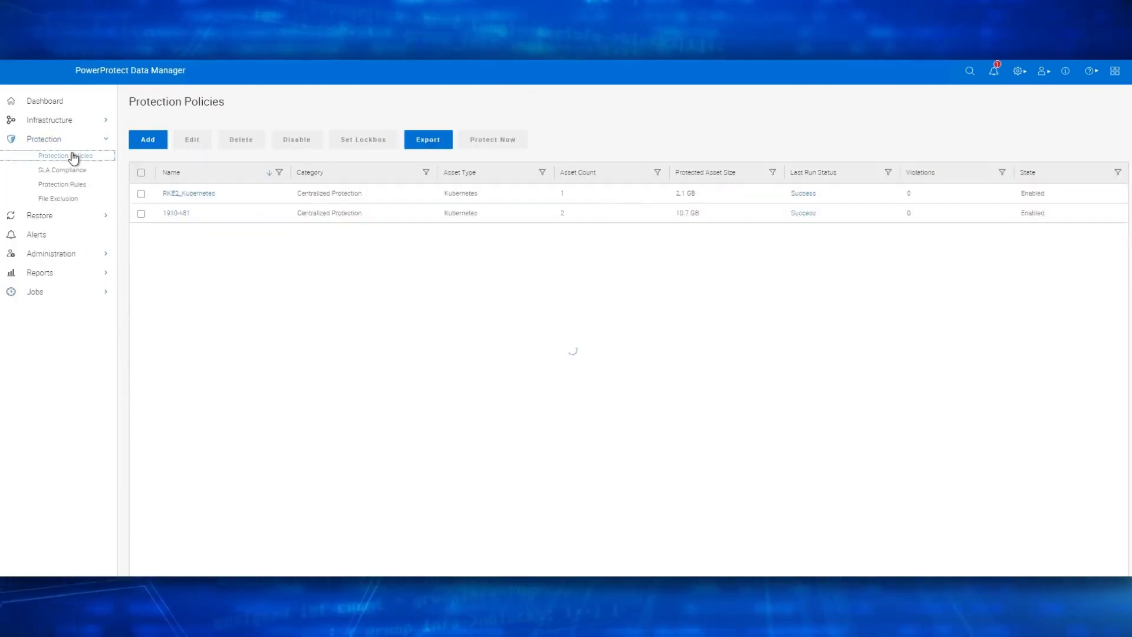
left_click(141, 194)
left_click(489, 145)
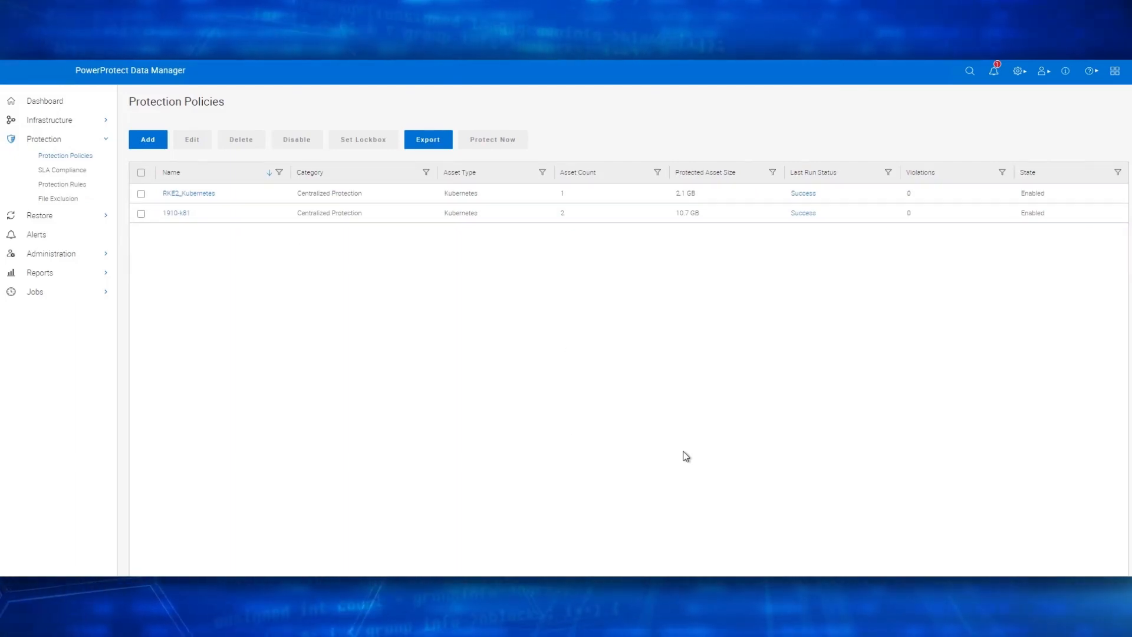
Examine the step log of the mysql-clus2 asset in the manual RKE2_Kubernetes protection job
left_click(77, 292)
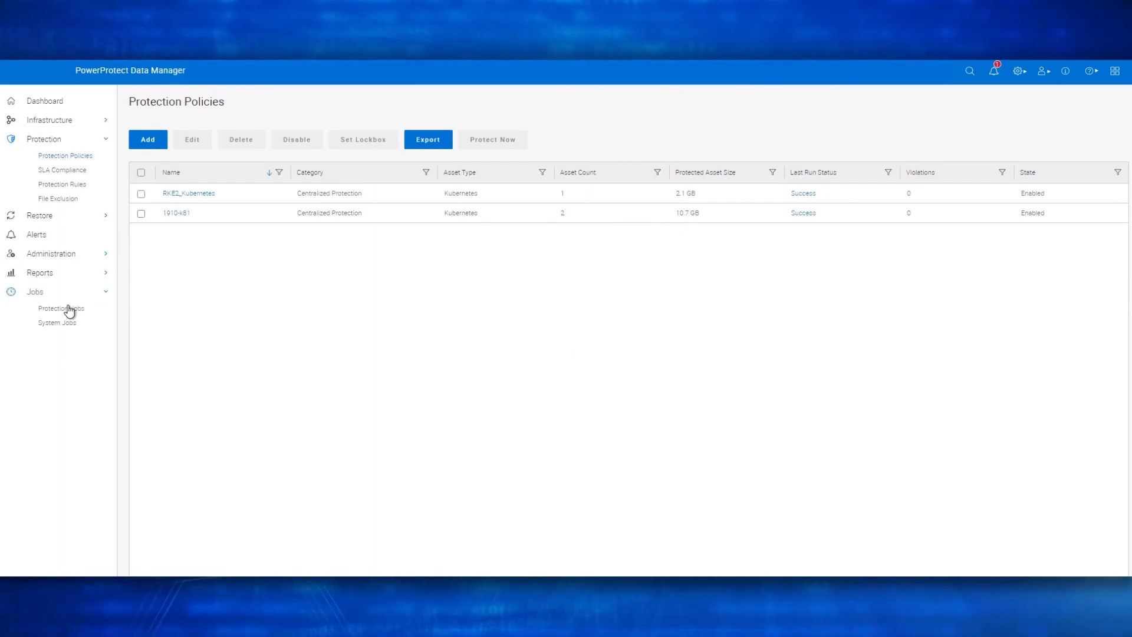
left_click(66, 308)
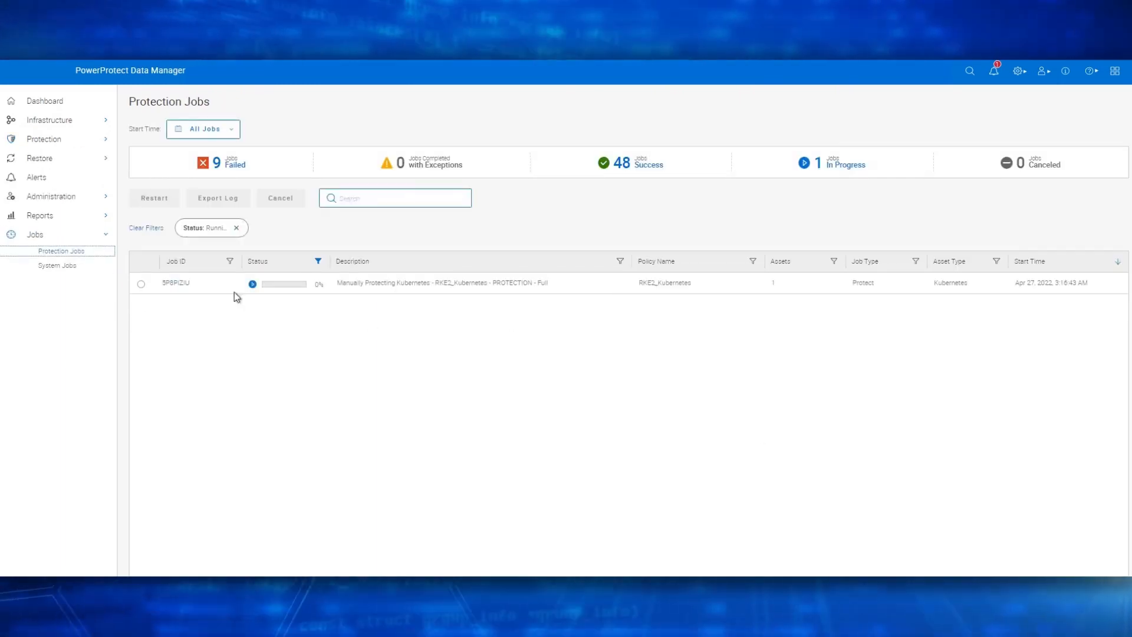
left_click(187, 283)
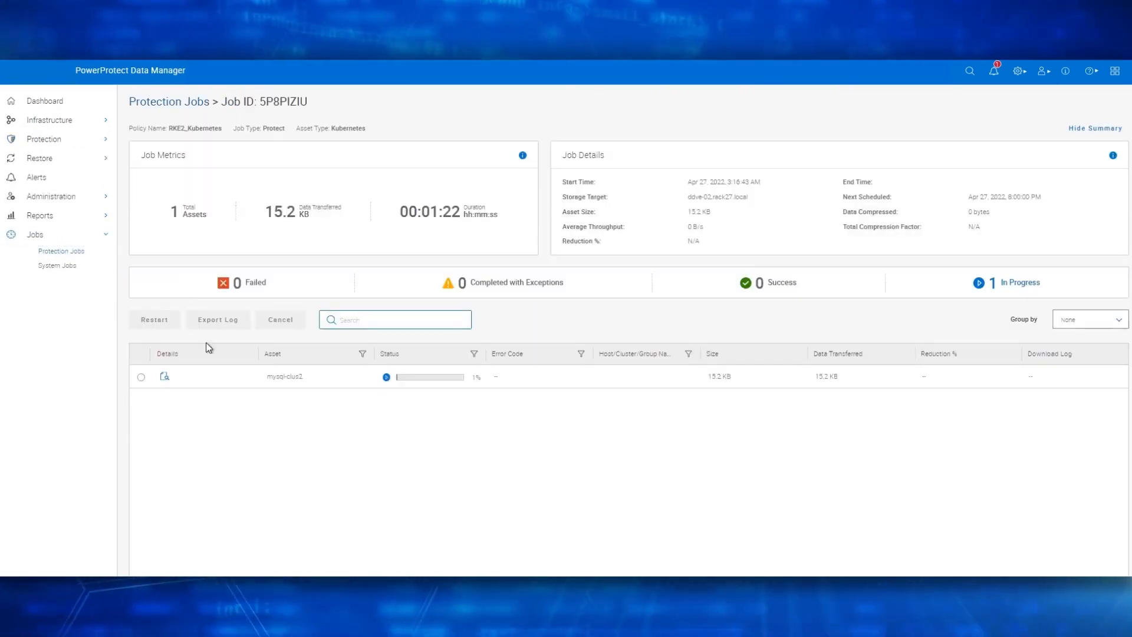
left_click(164, 378)
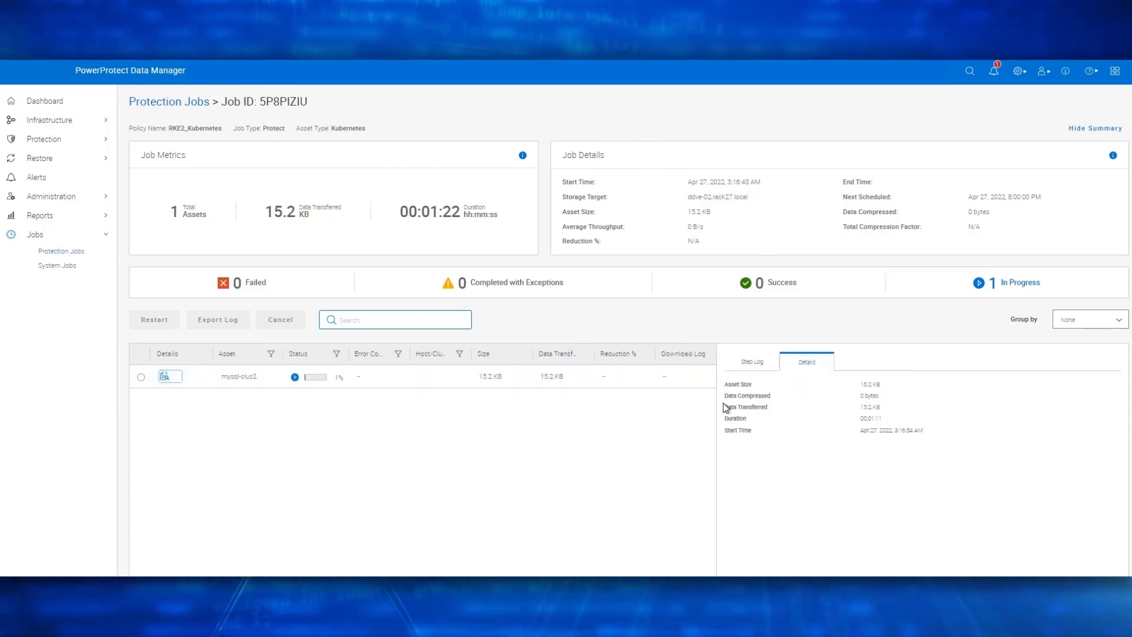
left_click(753, 363)
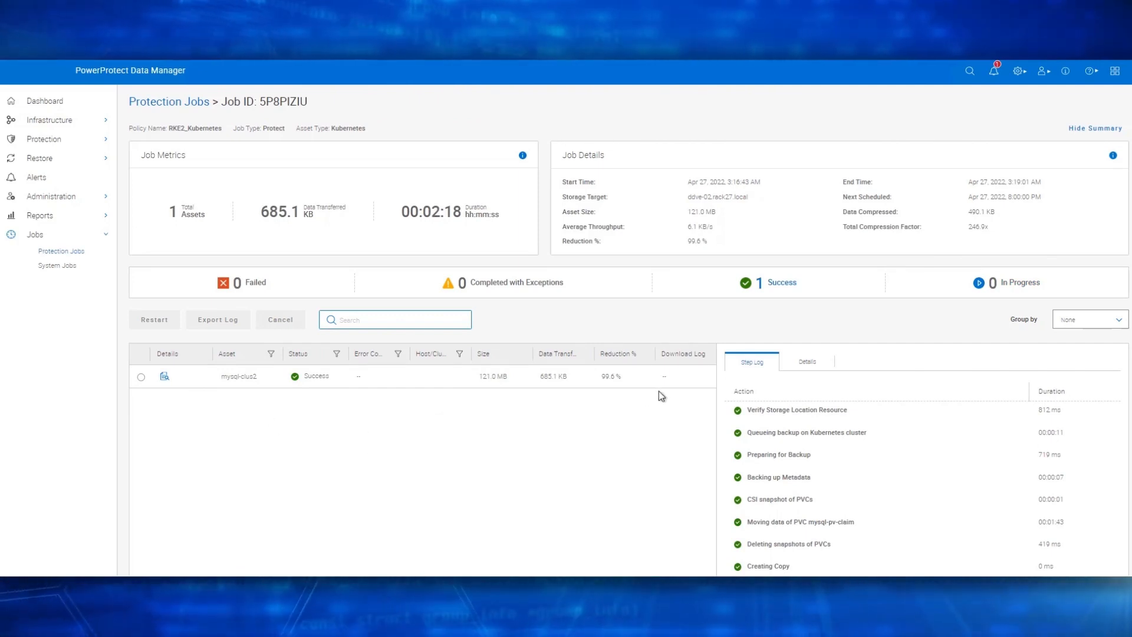
Start a restore of the mysql-clus2 copy created Apr 27, 2022, 3:18:56 AM and stored on ddve-02.rack27.local
left_click(50, 160)
left_click(48, 175)
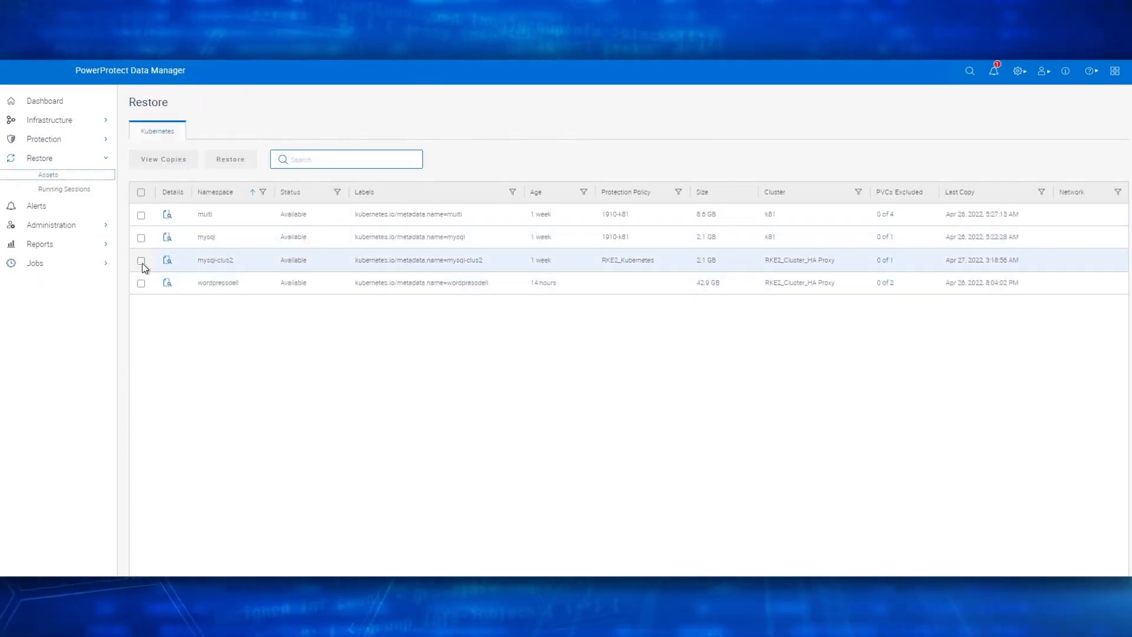
left_click(142, 261)
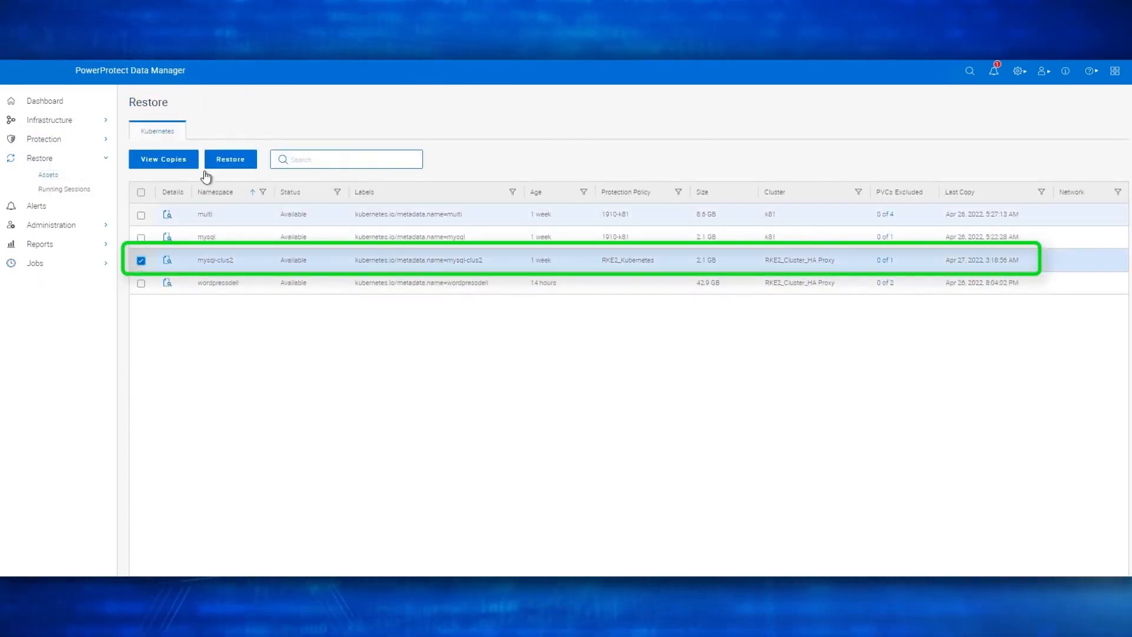
left_click(180, 165)
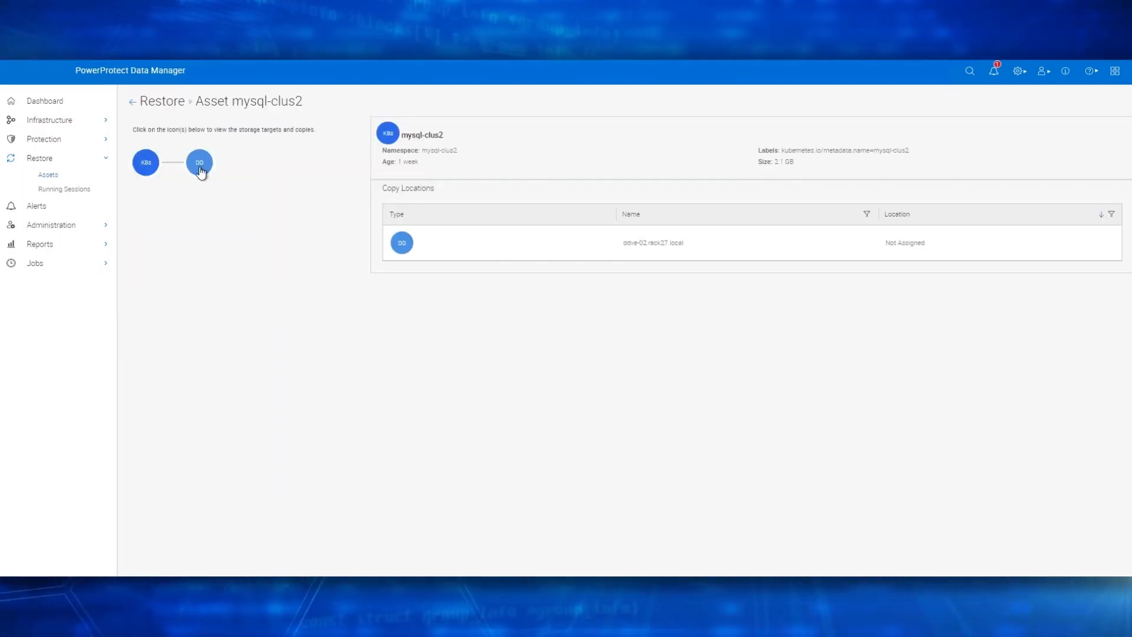
left_click(200, 171)
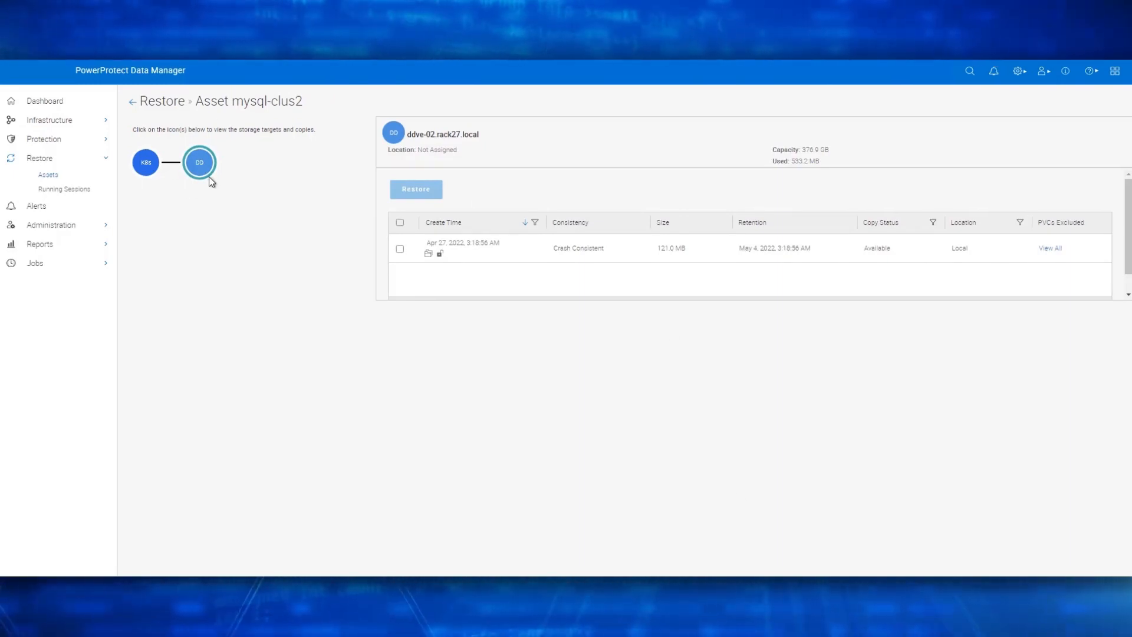
left_click(400, 249)
left_click(416, 190)
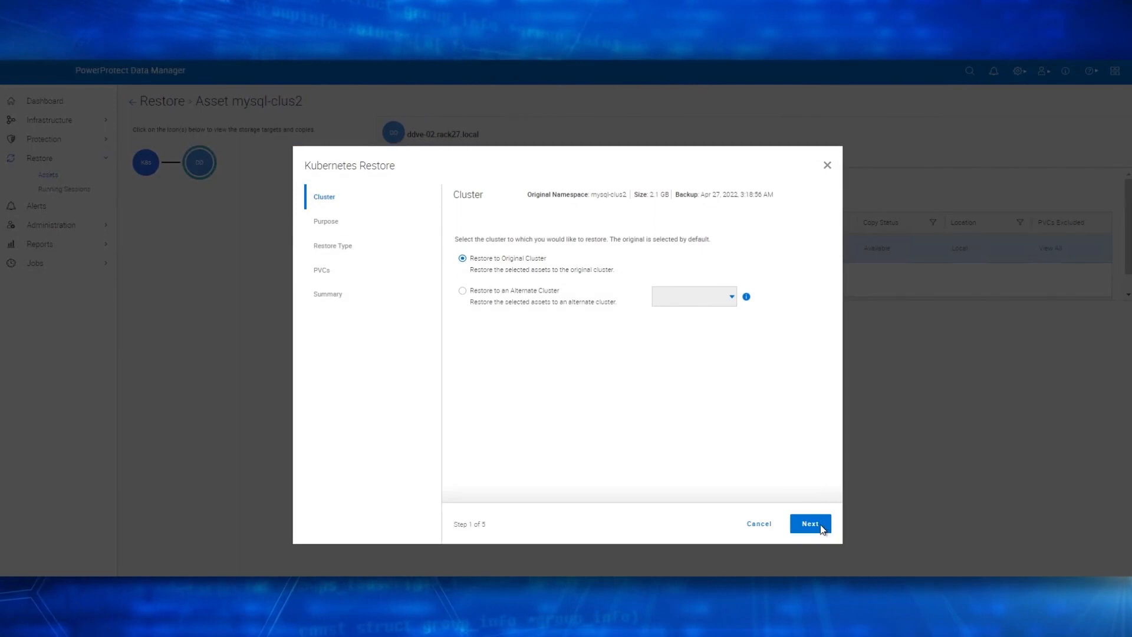
Restore the namespace and its PVCs on the original cluster to a new namespace named mysql-clus2-restore
left_click(820, 524)
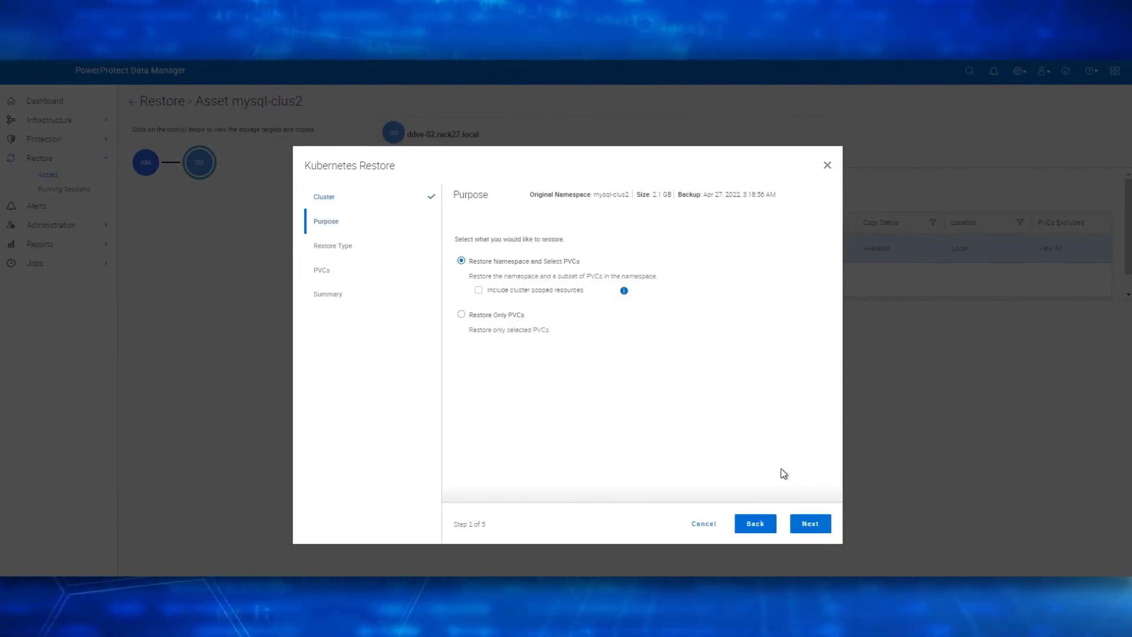
left_click(814, 524)
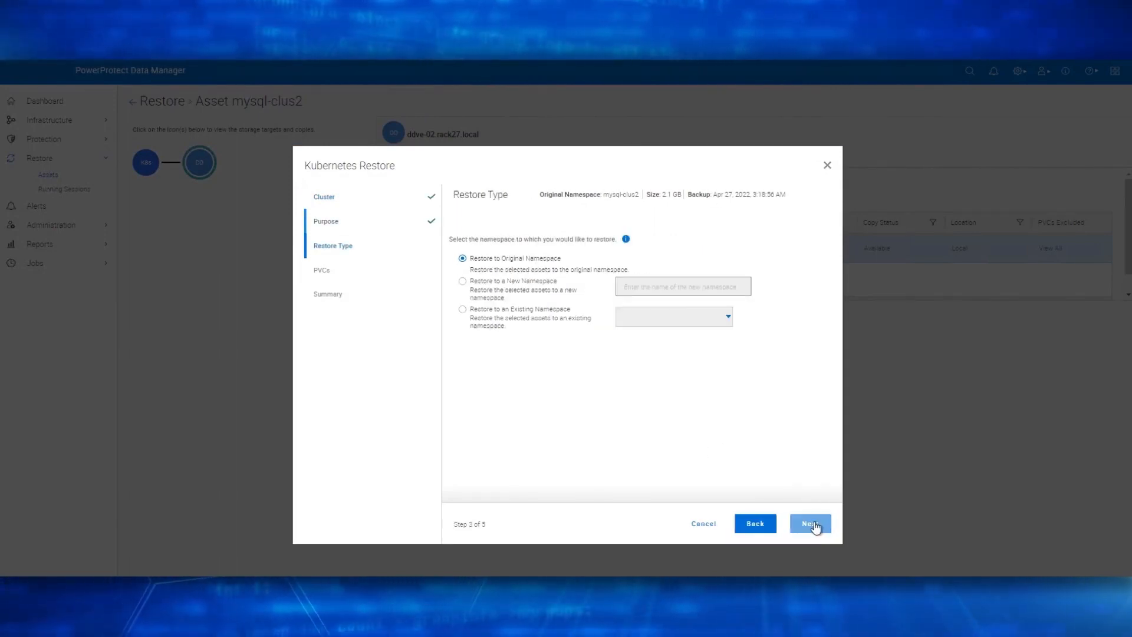
left_click(463, 282)
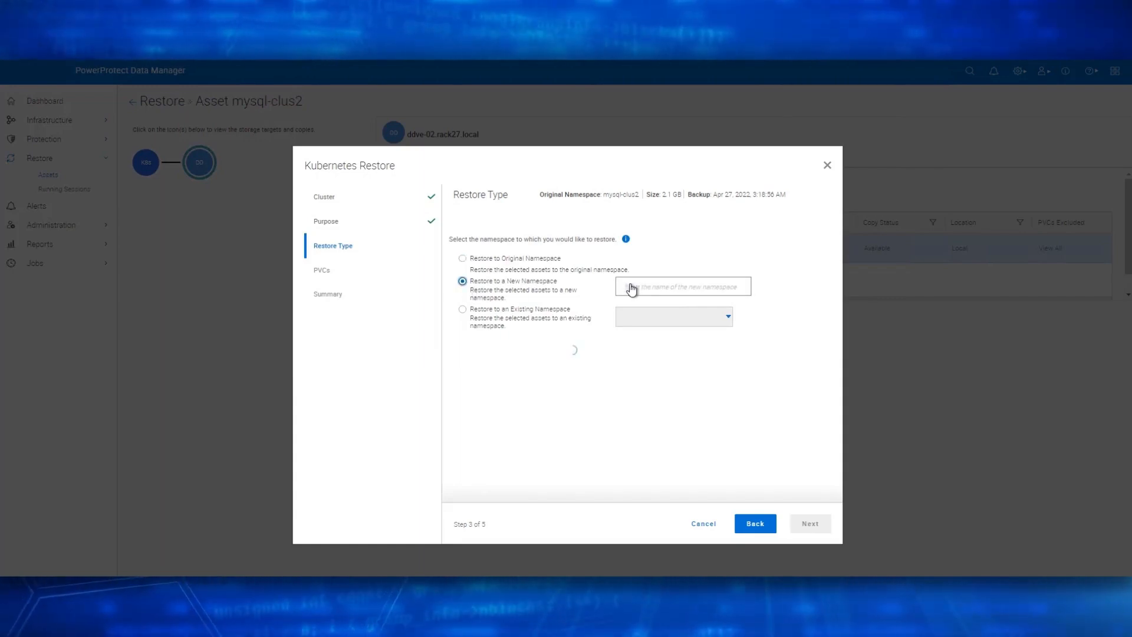
left_click(649, 287)
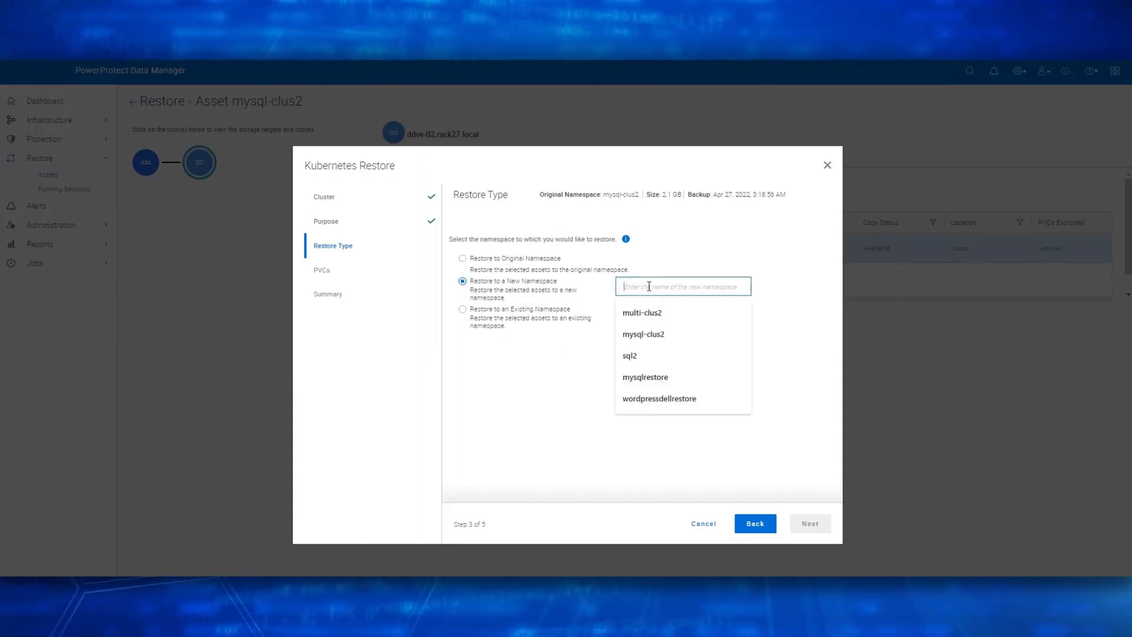
left_click(673, 333)
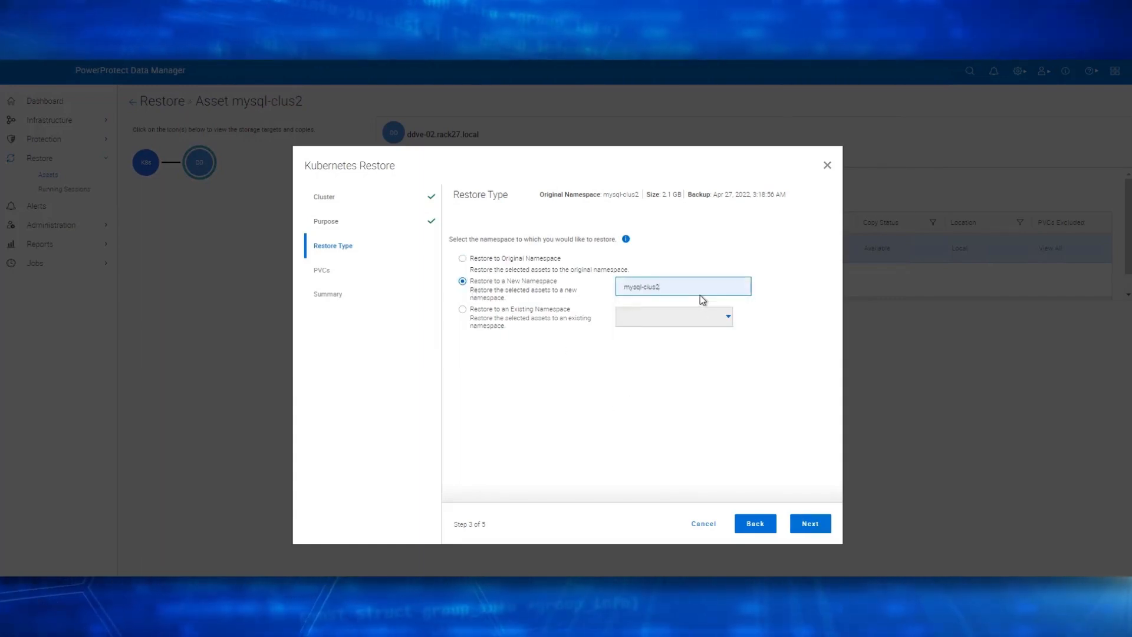
type("-restore")
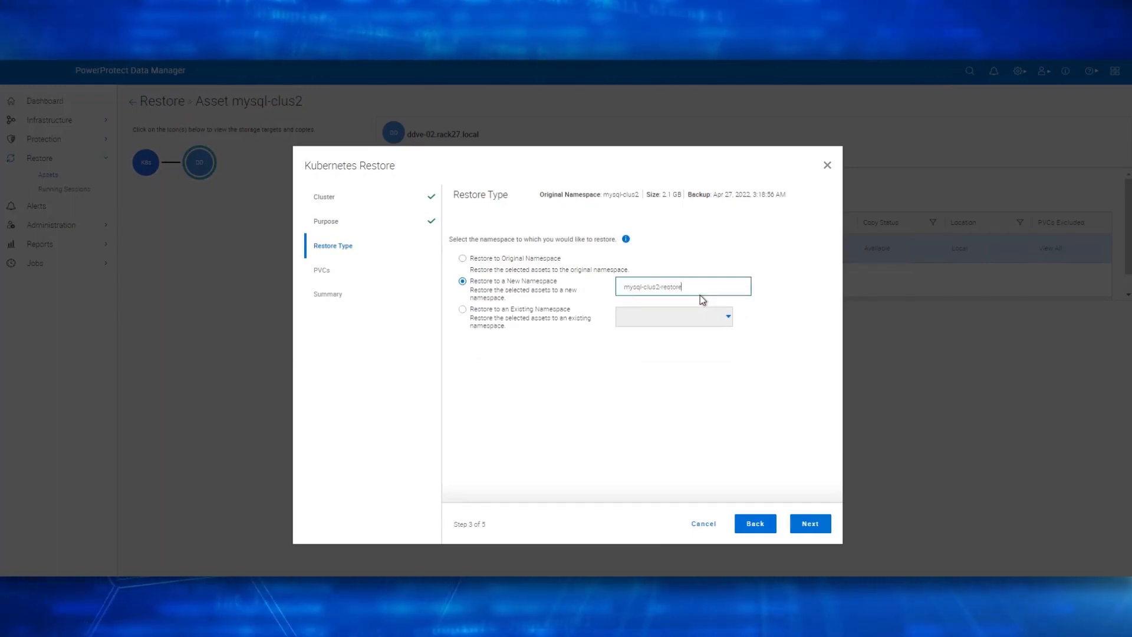
left_click(814, 521)
left_click(815, 521)
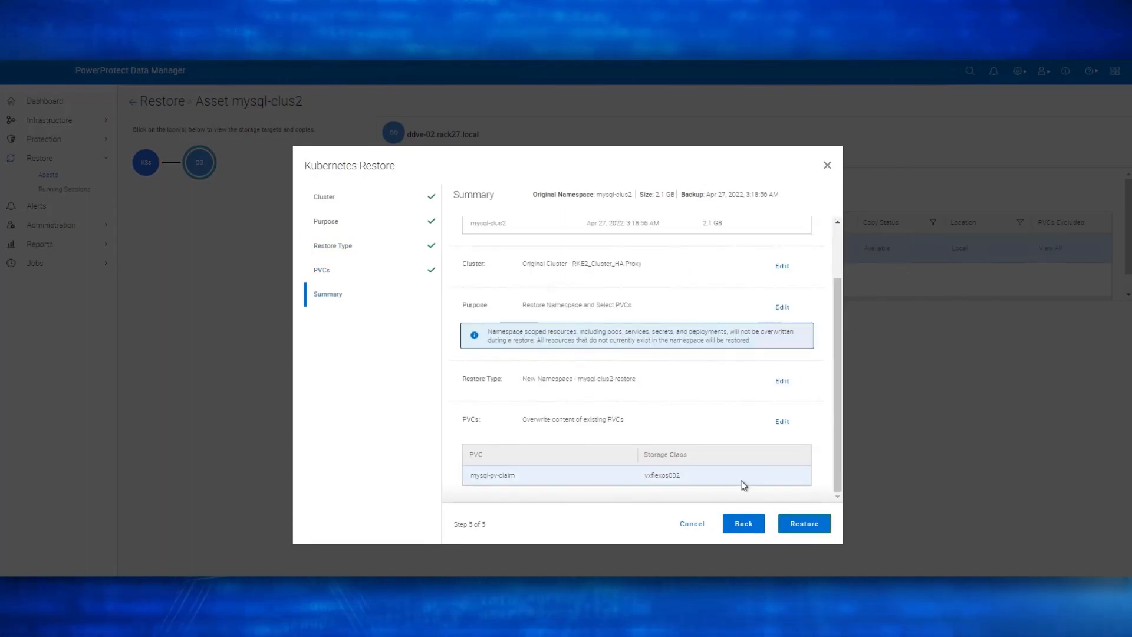
left_click(805, 524)
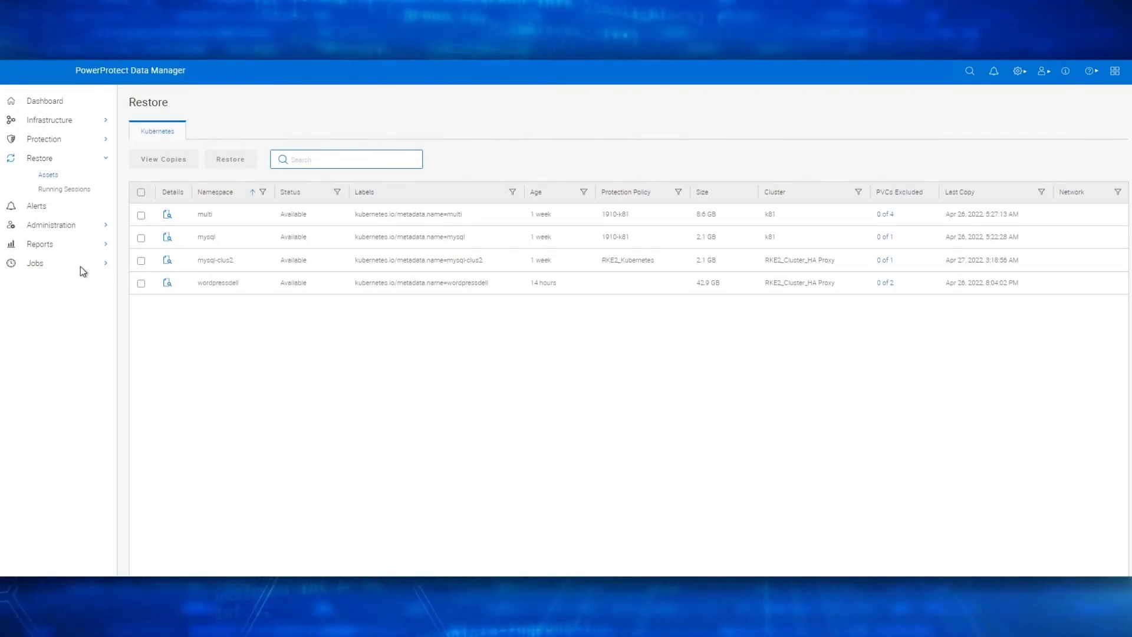
Open the protection jobs, then switch to the PuTTY session and list all resources in the mysql-clus2-restore namespace with kubectl
left_click(80, 266)
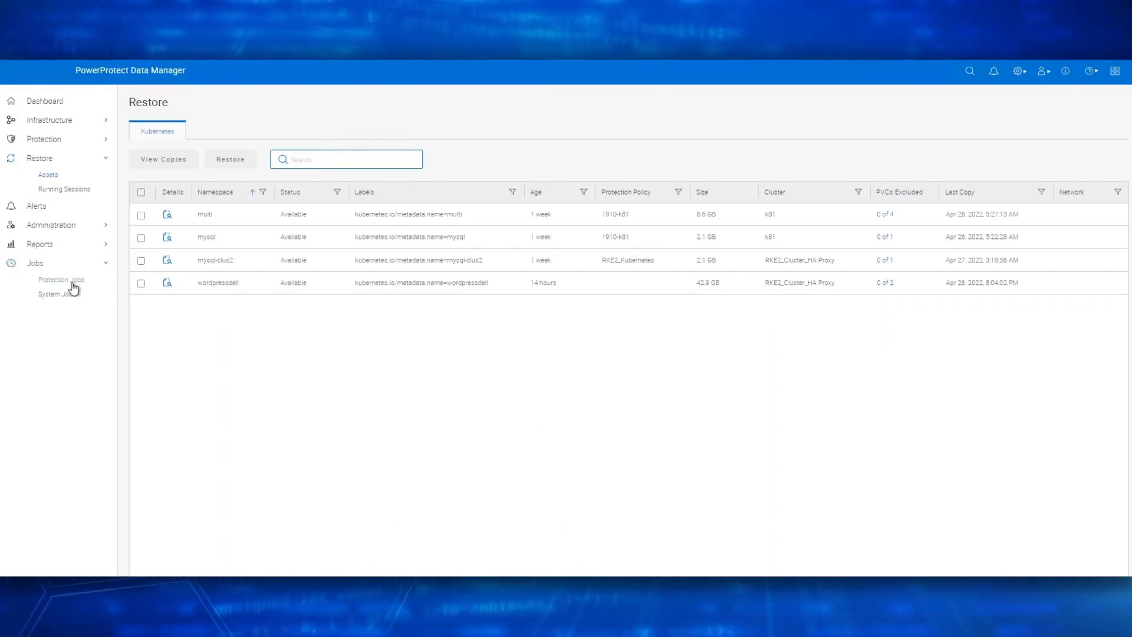
left_click(70, 282)
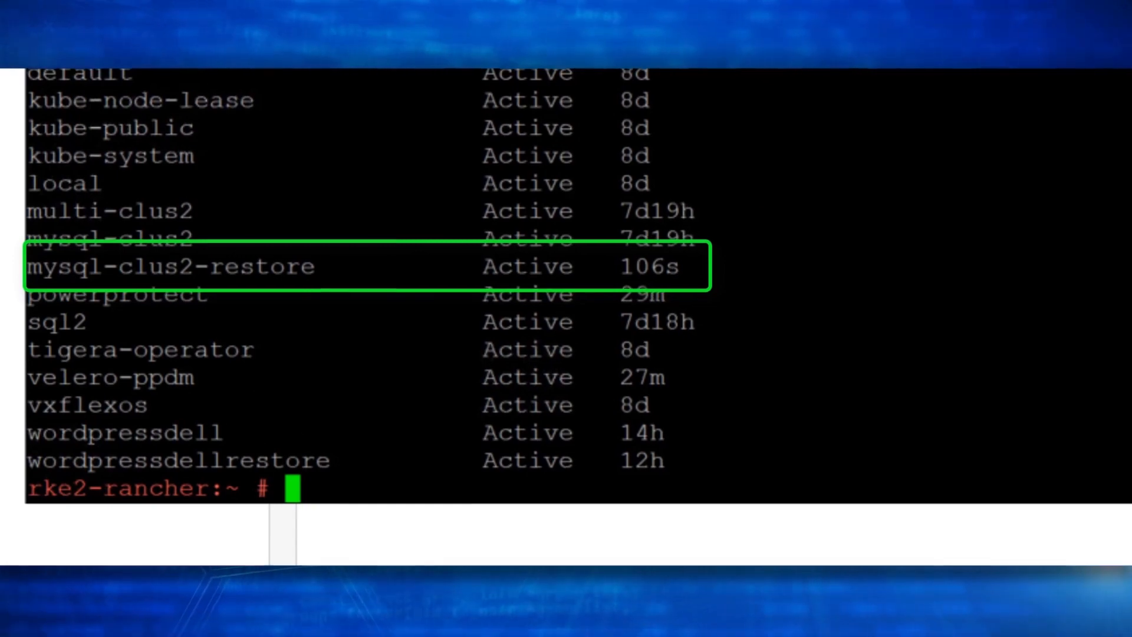
type("kubectl get all -n mysql-clus2-restore")
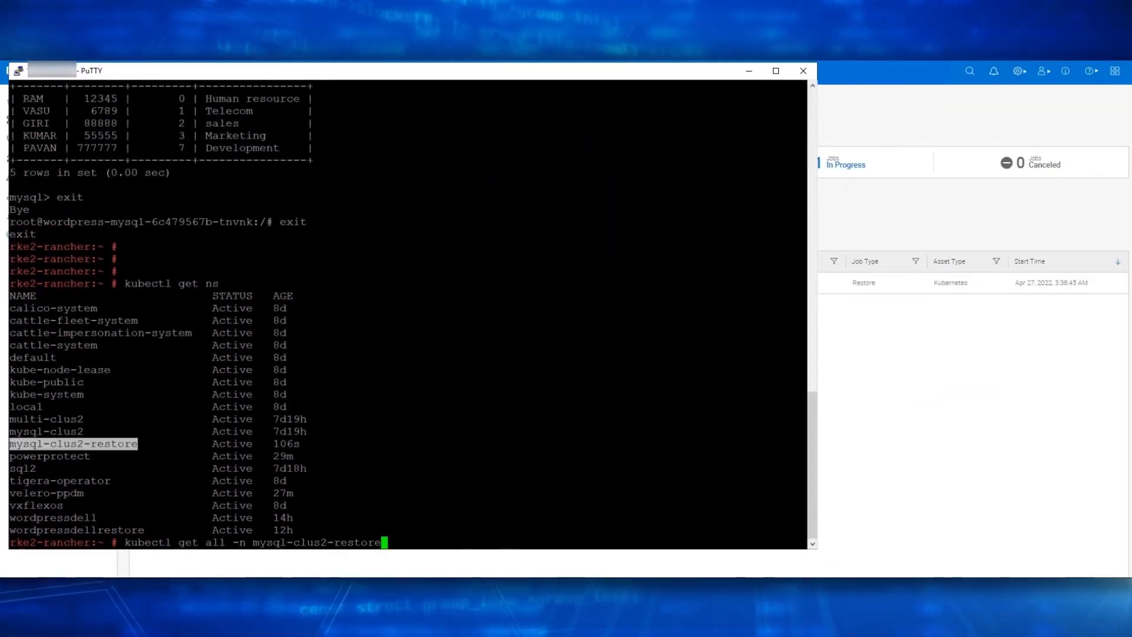
key("Return")
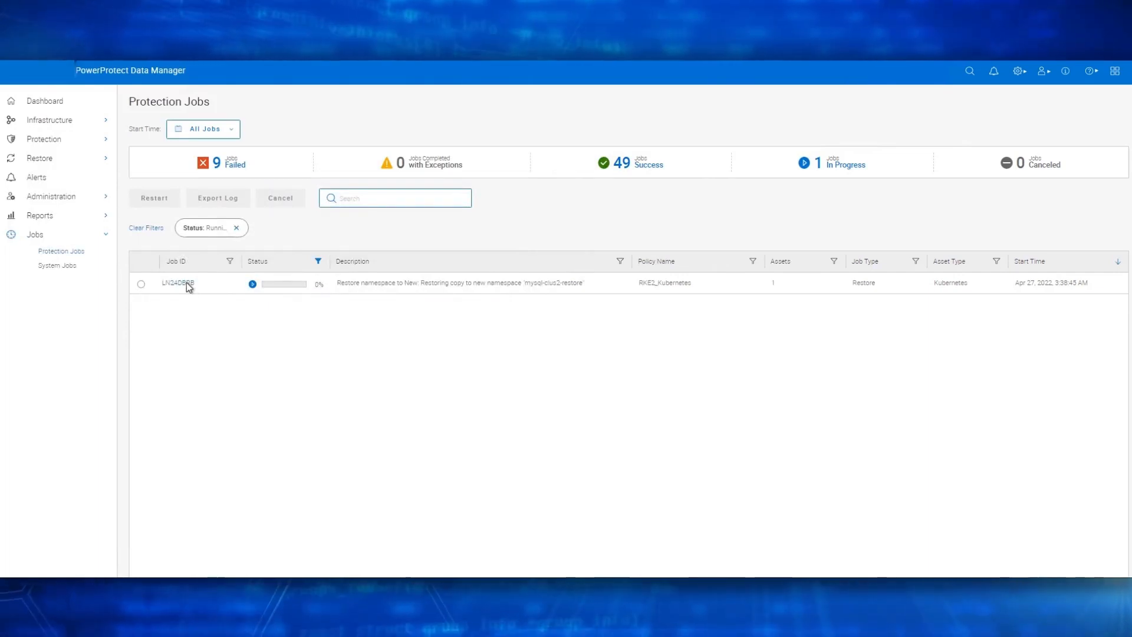
Switch back to PowerProtect Data Manager and examine the step log of the mysql-clus2 restore job
left_click(186, 283)
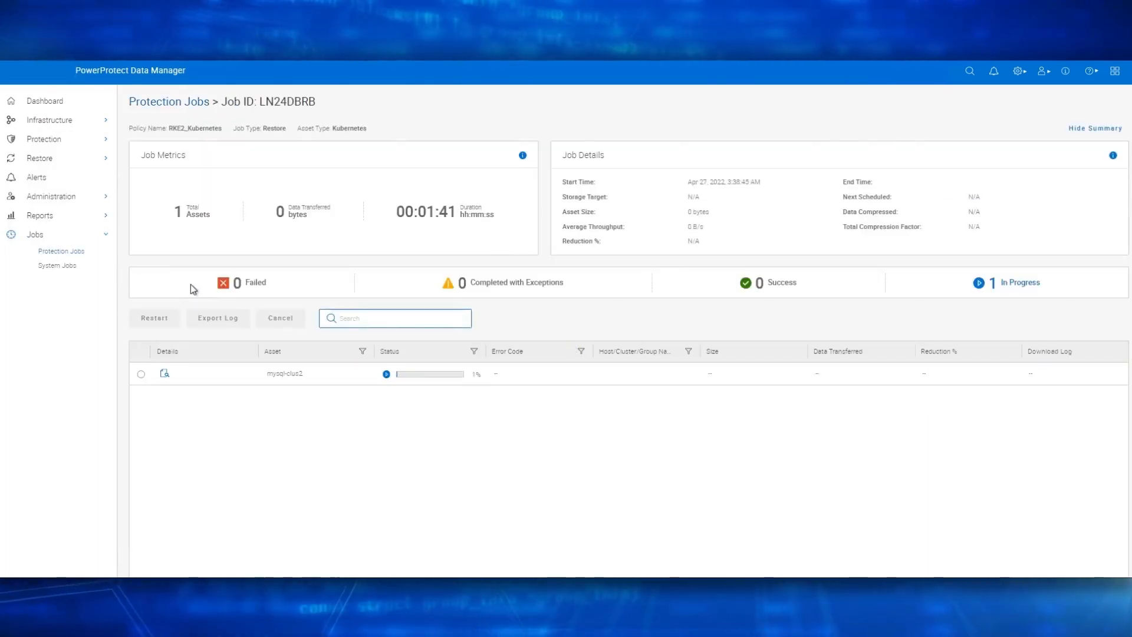
left_click(165, 373)
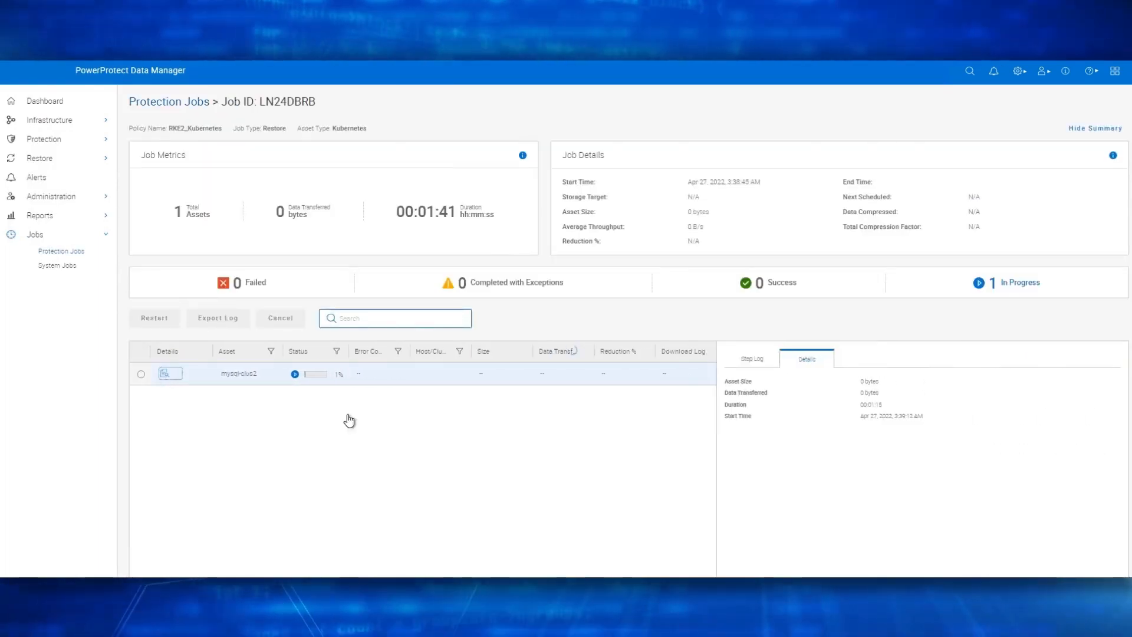
left_click(759, 360)
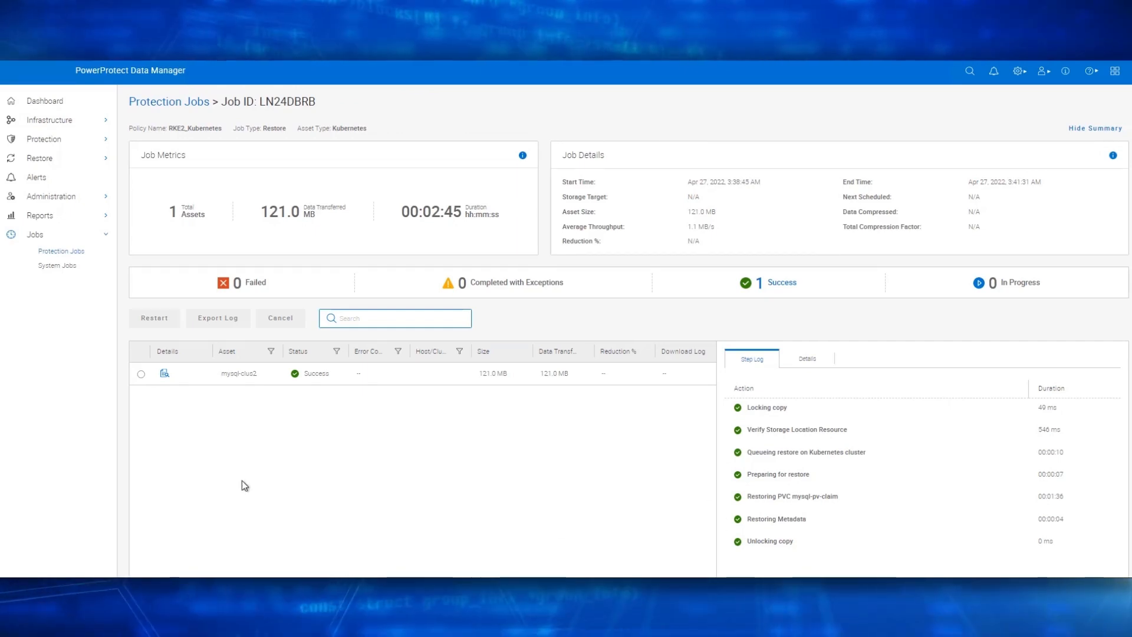
Switch to the PuTTY session and list all resources in the mysql-clus2-restore namespace again with kubectl
left_click(351, 558)
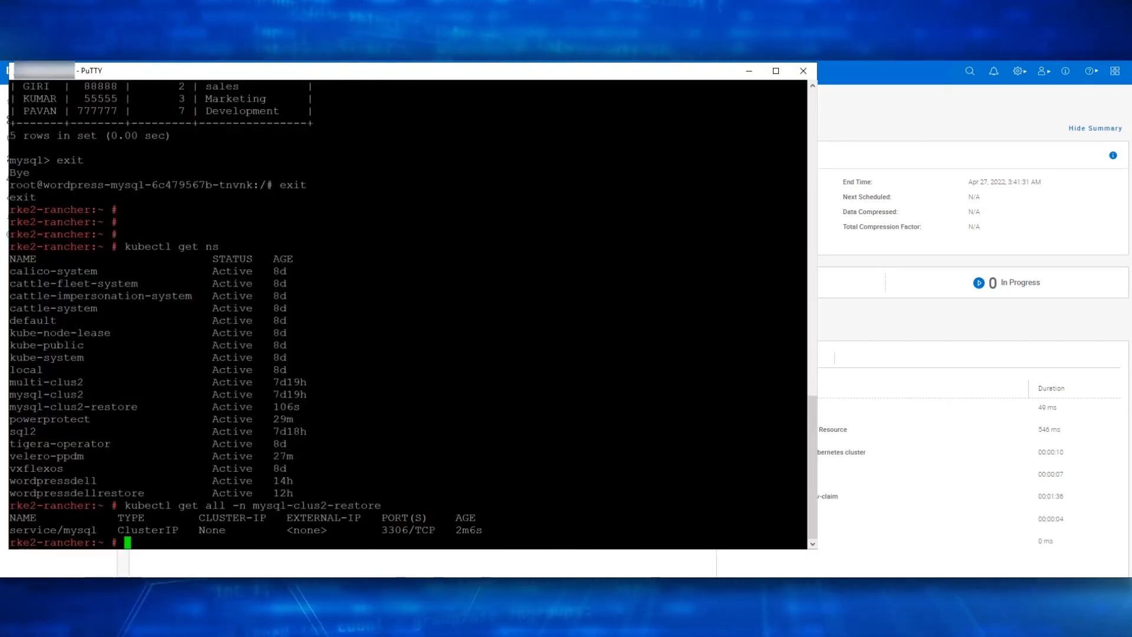
key("Up")
key("Return")
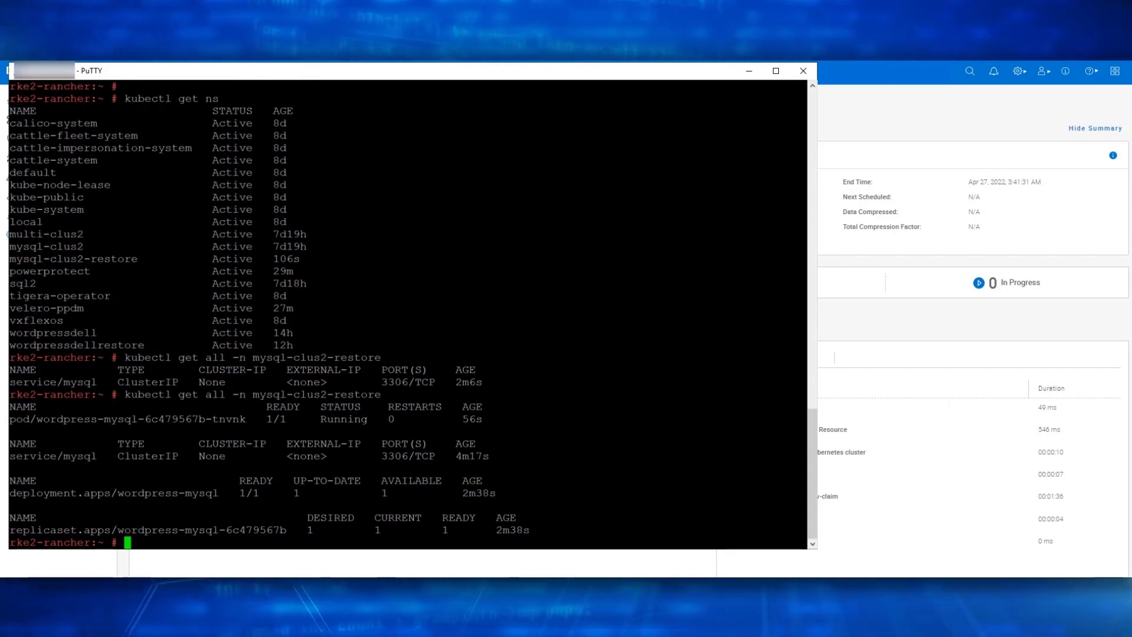
key("Return")
key("Return")
key("Return")
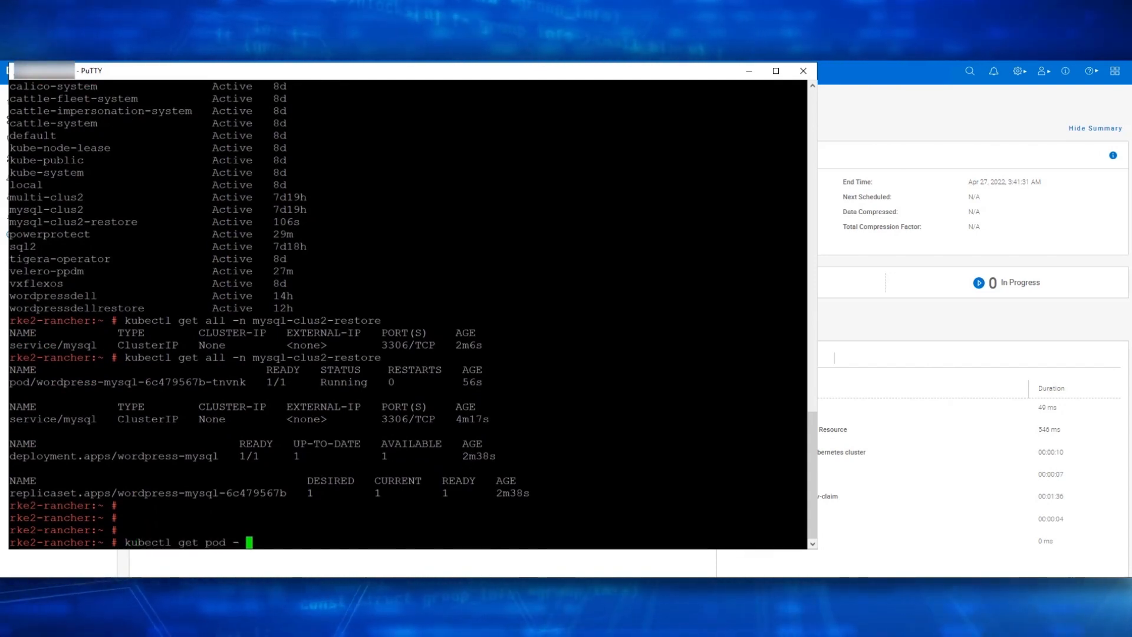
List the pods in the mysql-clus2-restore namespace with kubectl get pod
key("BackSpace")
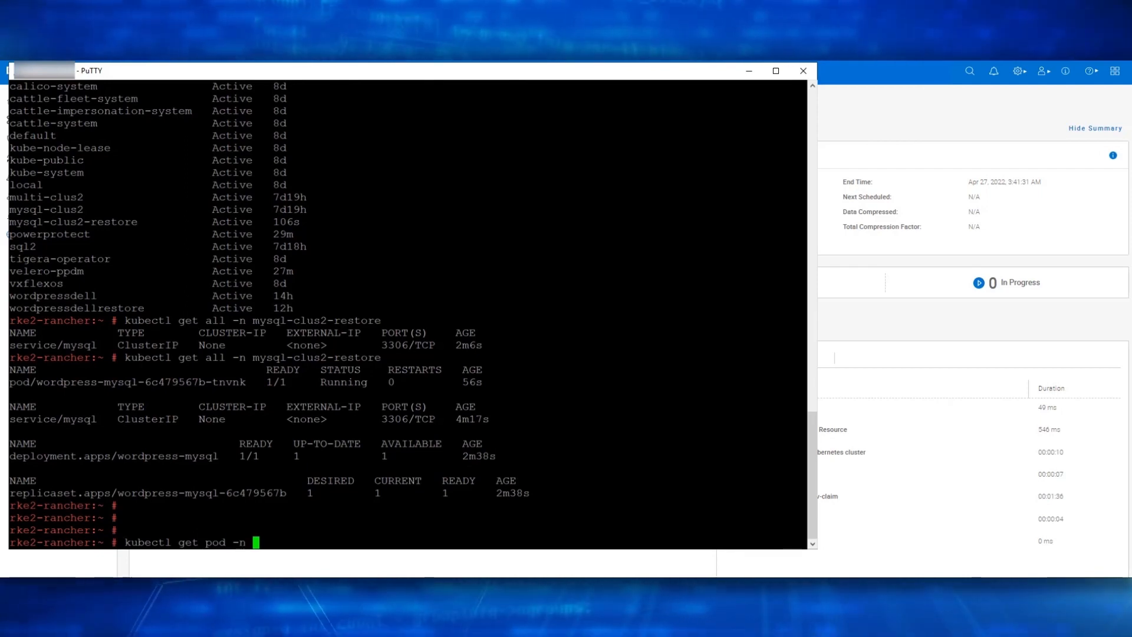
type("n")
double_click(73, 222)
right_click(74, 222)
key("Return")
Open an interactive bash shell in pod wordpress-mysql-6c479567b-tnvnk of the mysql-clus2-restore namespace with kubectl exec
type("kubectl exec -it")
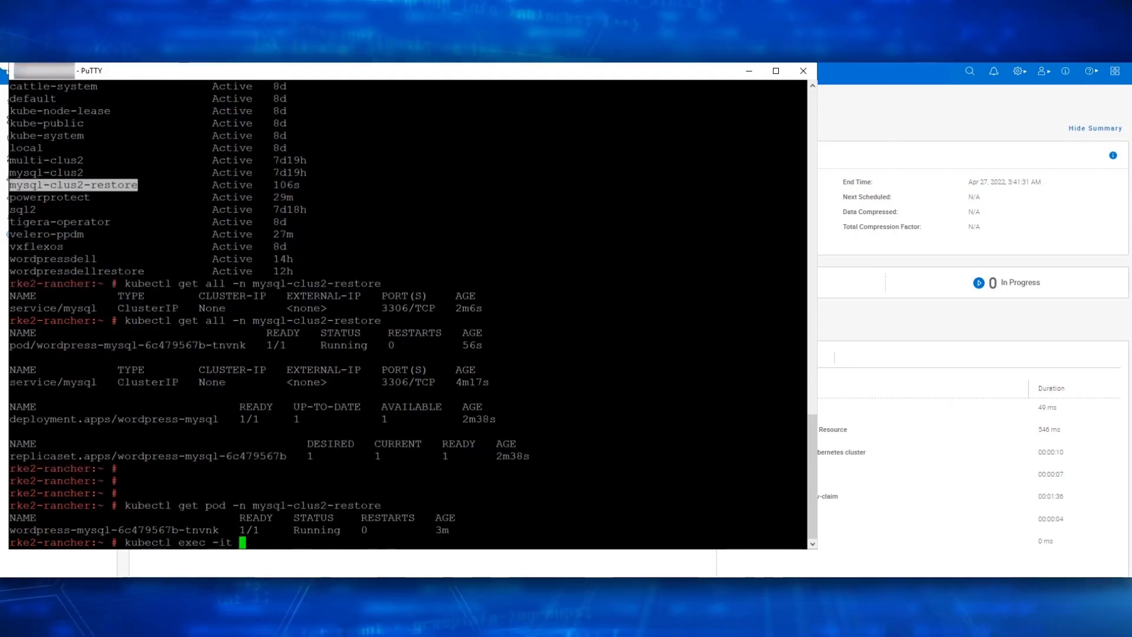
double_click(113, 530)
type("bash -n")
double_click(316, 505)
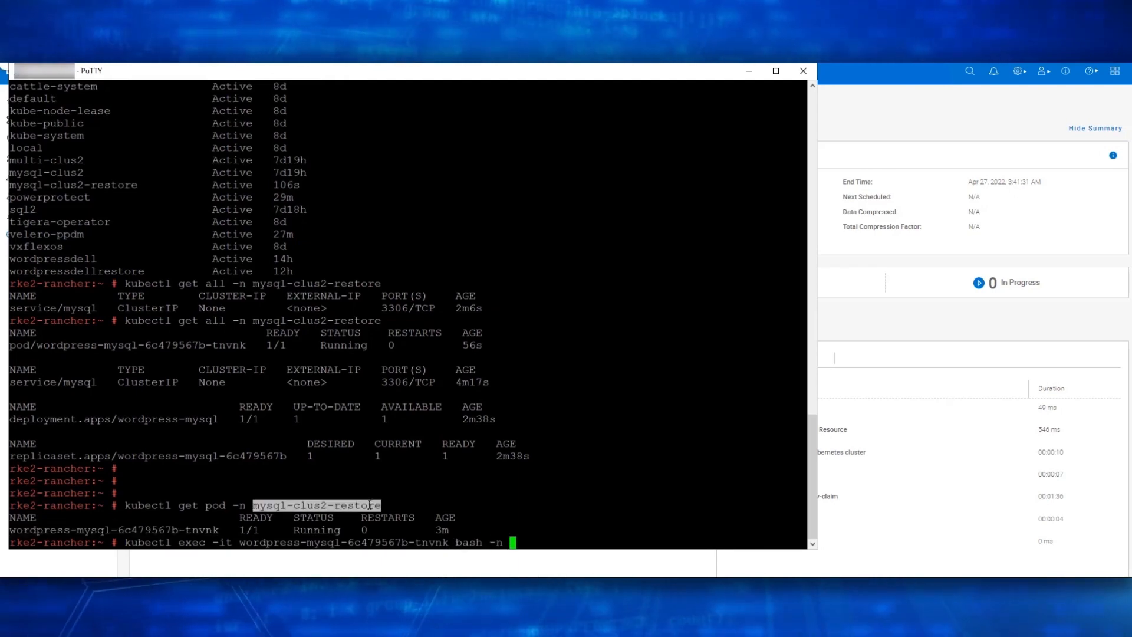
right_click(316, 505)
key("Return")
Log in to MySQL as root with the account password and show the databases
type("mysql -u root -p")
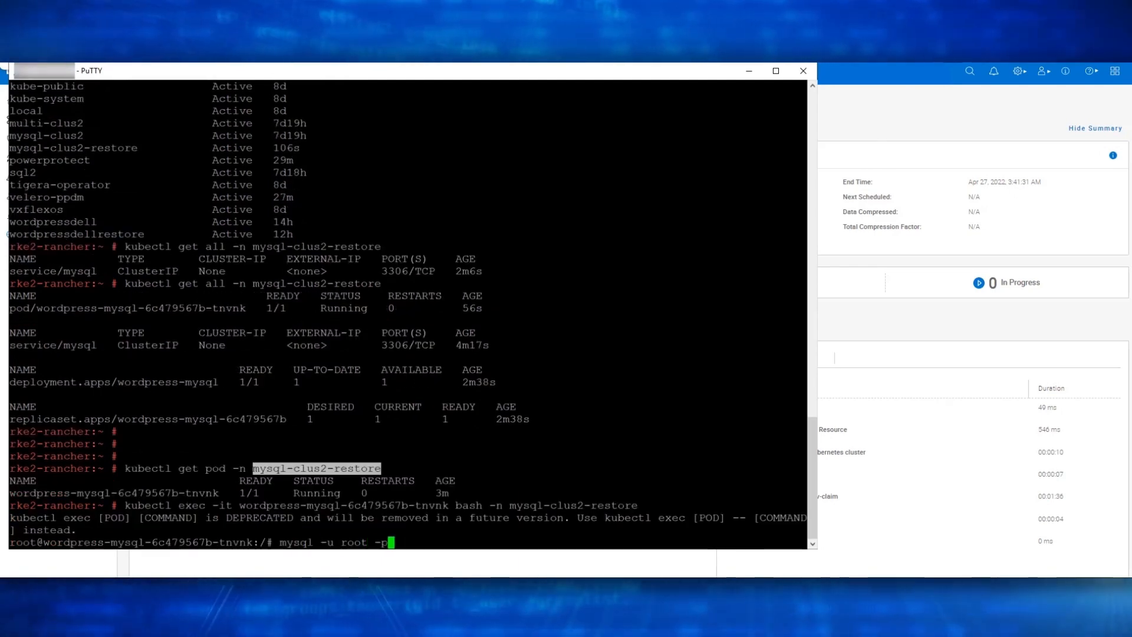
key("Return")
key("Return")
type("show databases;")
key("Return")
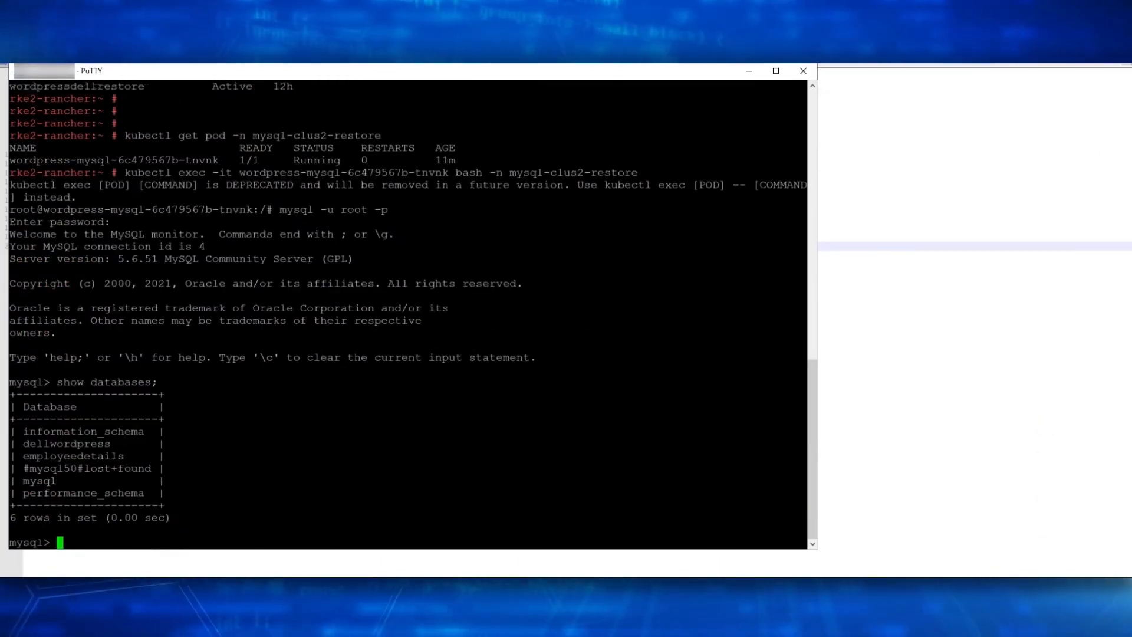
Make employeedetails the active MySQL database with the use command
type("use")
double_click(73, 456)
type("employeedetails")
type(";")
key("Return")
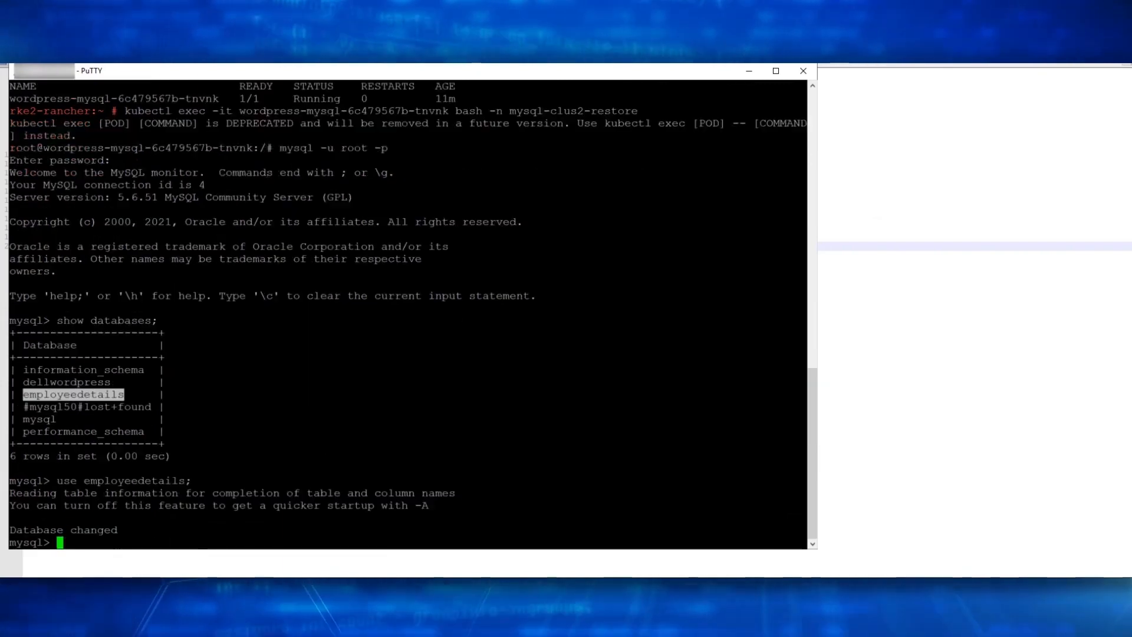
Query all rows of the employeedetails table and examine the restored records
type("SELECT * FROM")
type("employeedetails")
type(";")
key("Return")
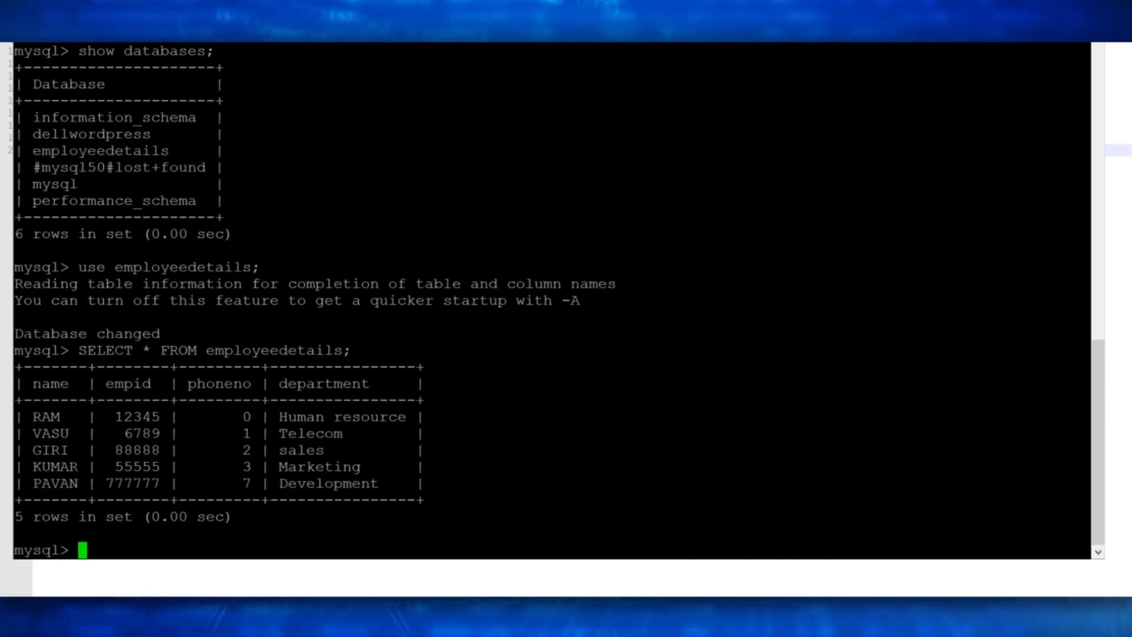
left_click_drag(16, 333, 436, 502)
left_click(436, 502)
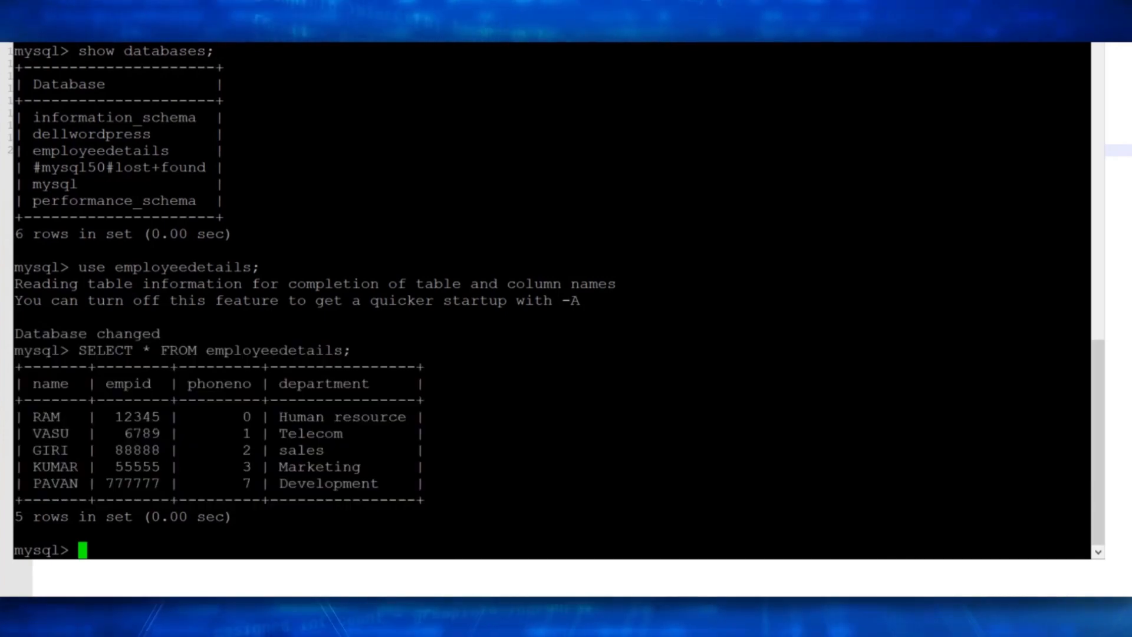